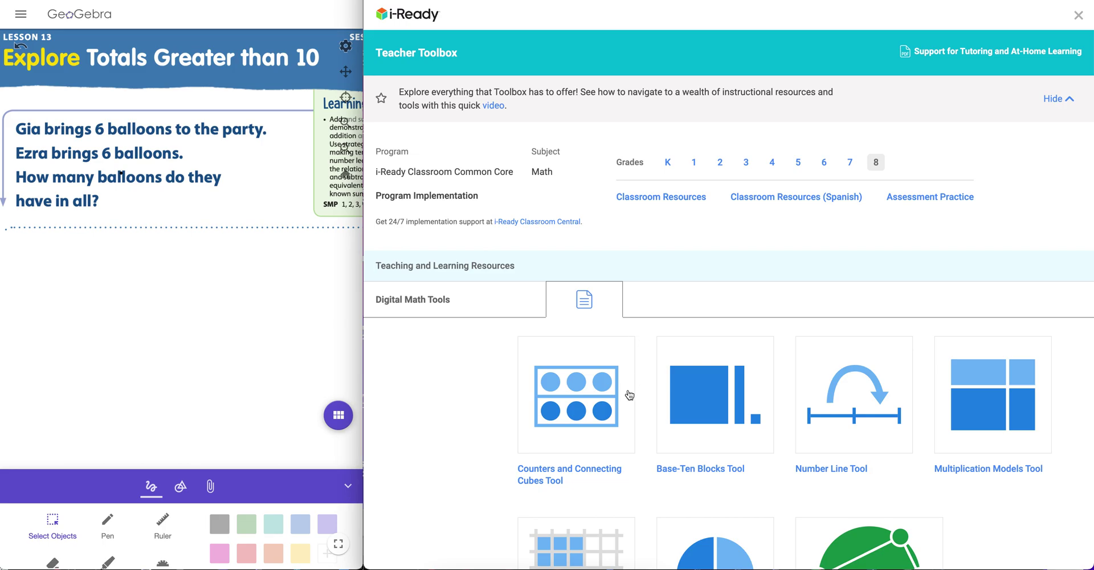
Launch the Counters and Connecting Cubes Tool from the Digital Math Tools card.
left_click(579, 394)
left_click(782, 250)
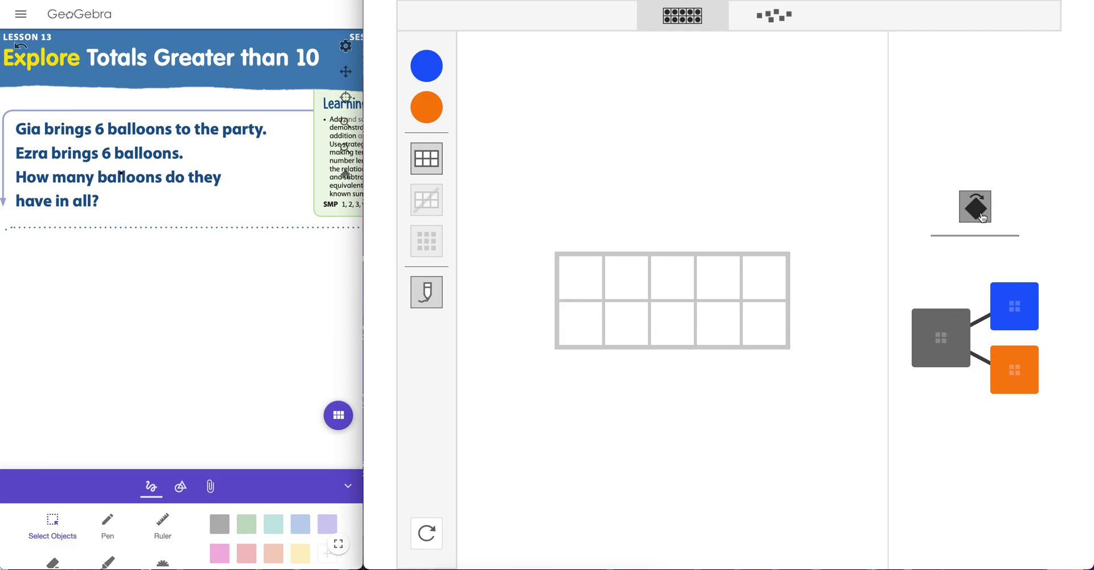
Fill the ten-frame with a mix of blue and orange counters.
scroll(980, 215, "up", 5)
scroll(754, 278, "down", 5)
left_click(975, 212)
left_click(433, 70)
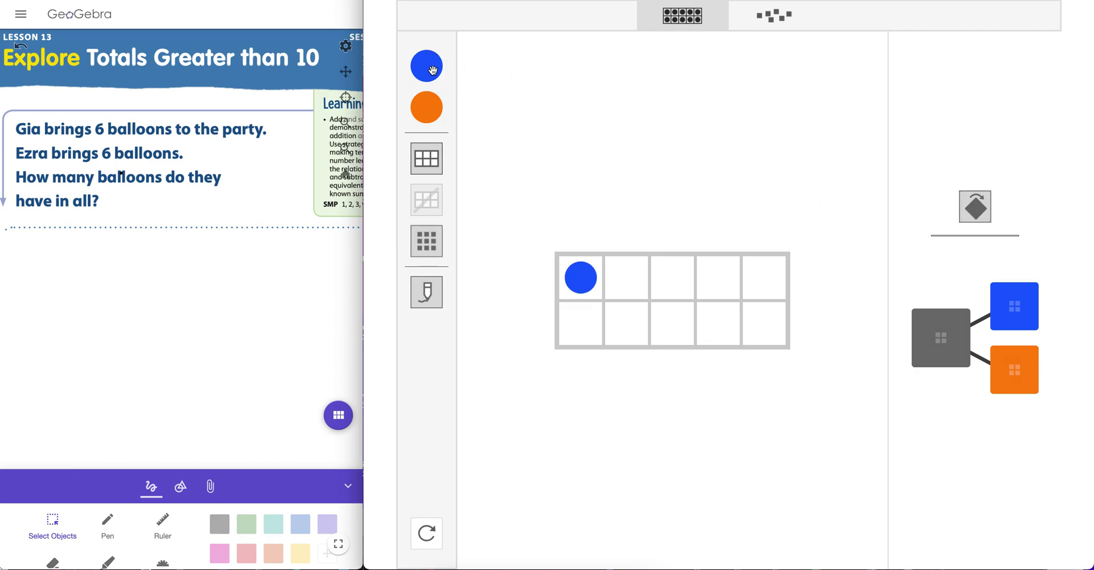
left_click(432, 69)
left_click(432, 70)
left_click(427, 120)
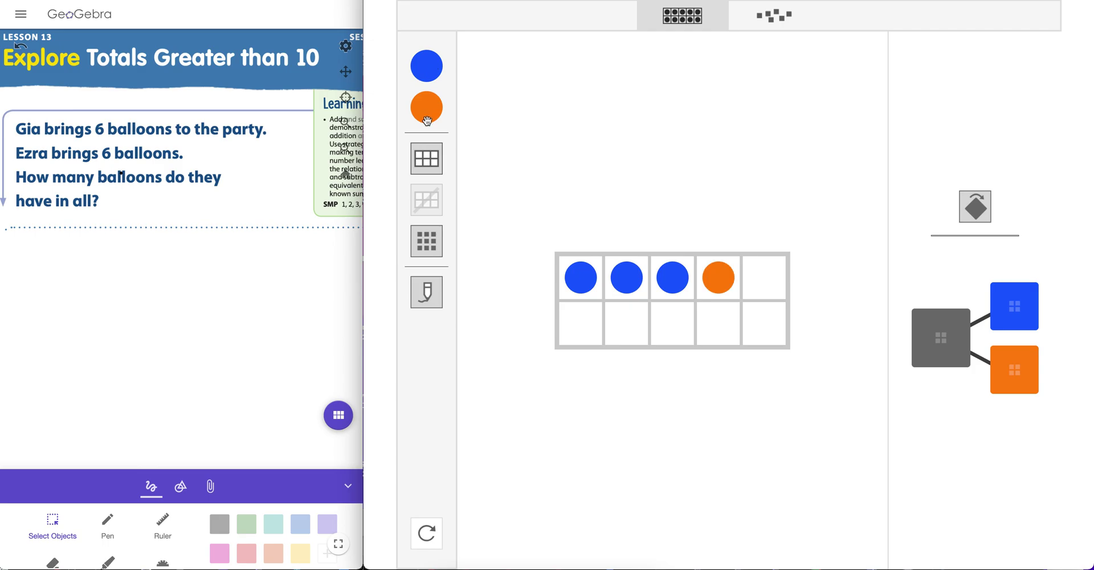
left_click(427, 120)
left_click(424, 58)
left_click(425, 58)
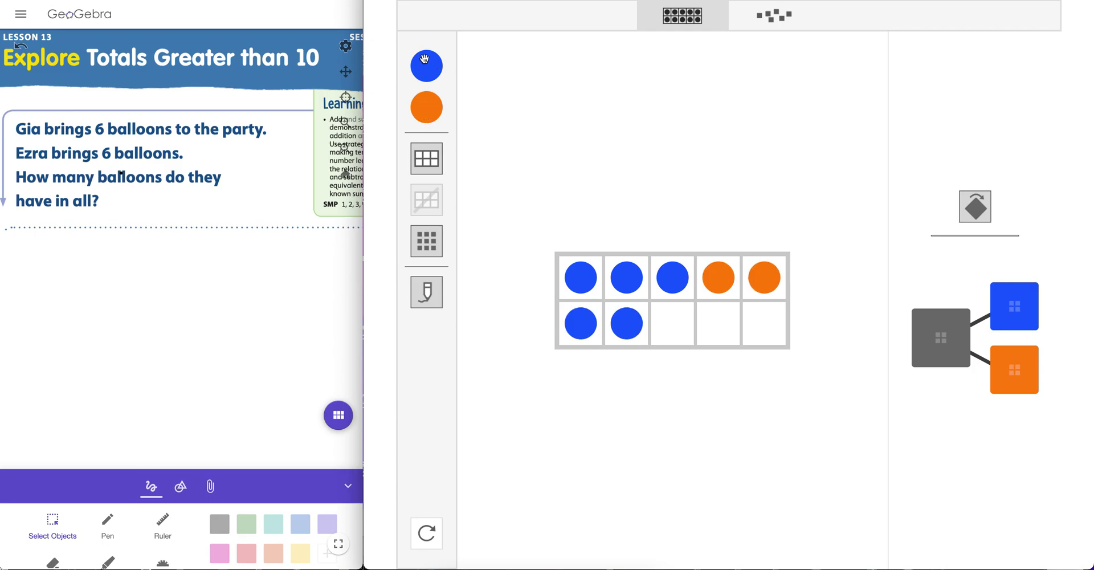
left_click(430, 108)
Recolour the counters until all eight are blue, then request a tool reset.
left_click(719, 276)
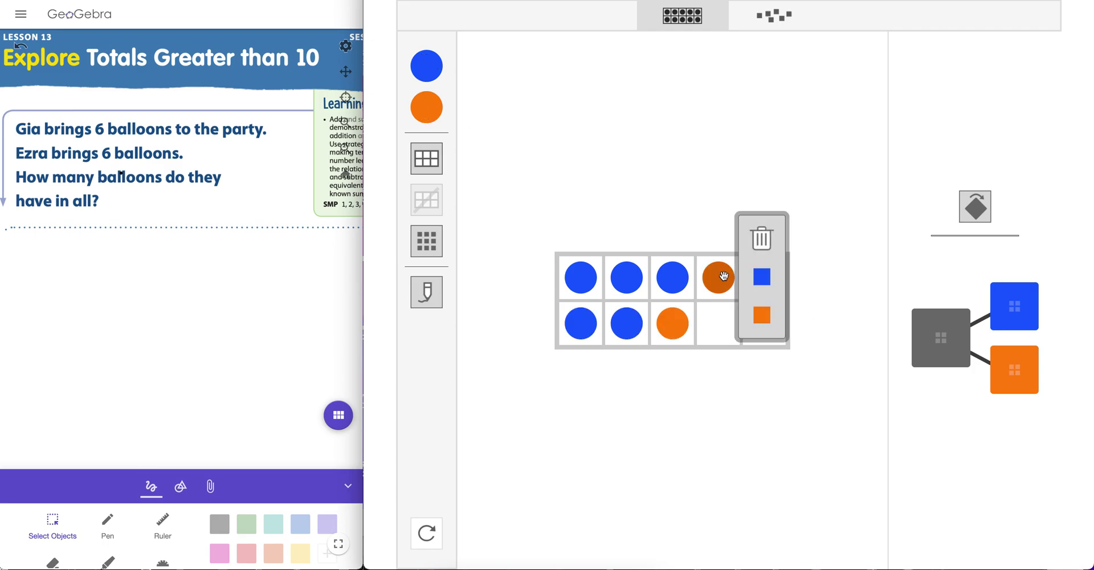
left_click(762, 276)
left_click(765, 277)
left_click(807, 276)
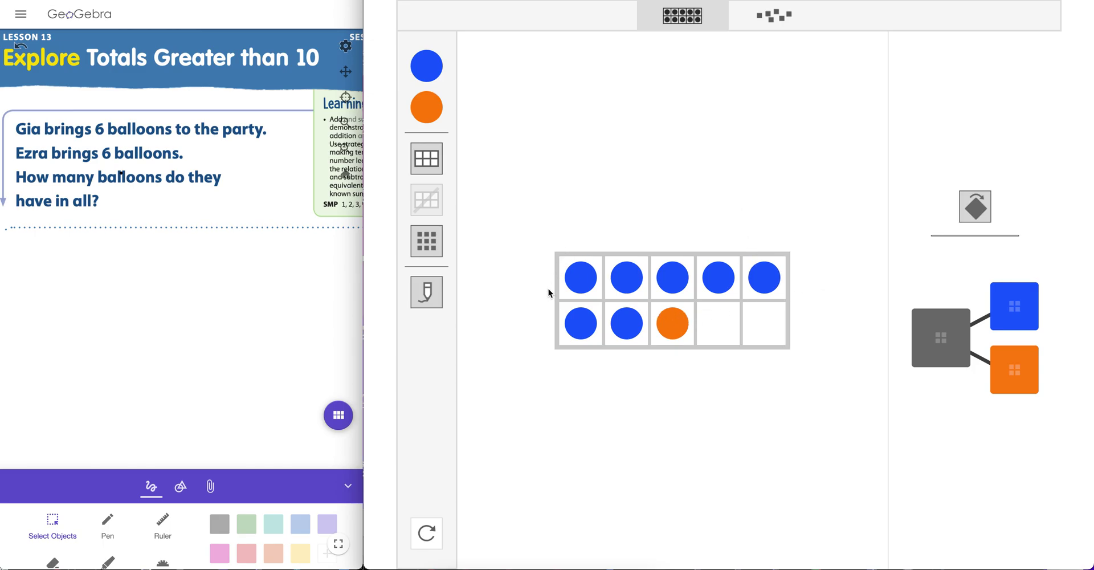
left_click(564, 260)
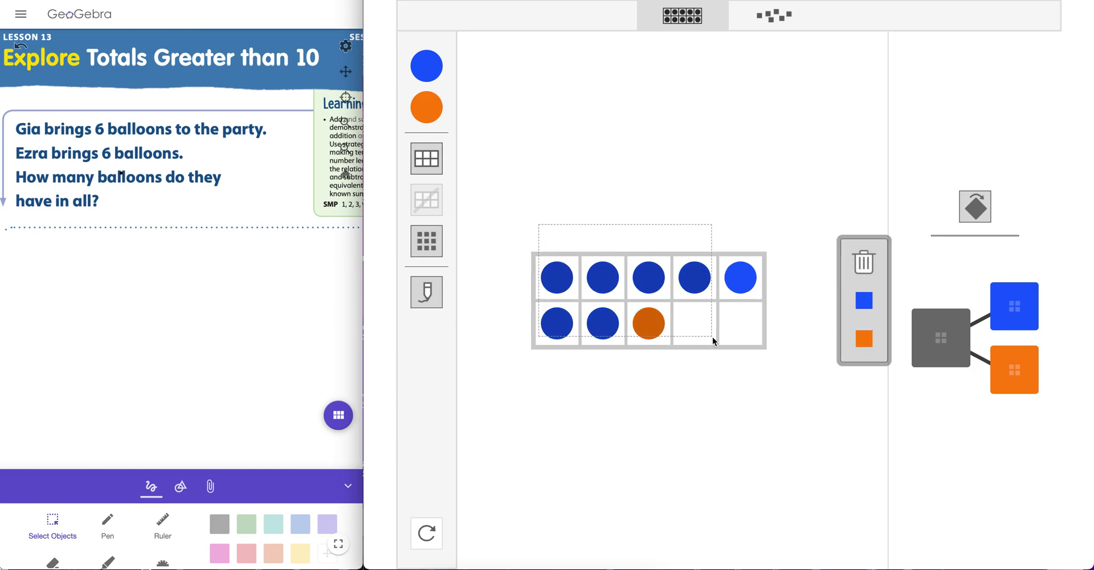
left_click(864, 338)
left_click_drag(520, 183, 791, 408)
left_click(865, 298)
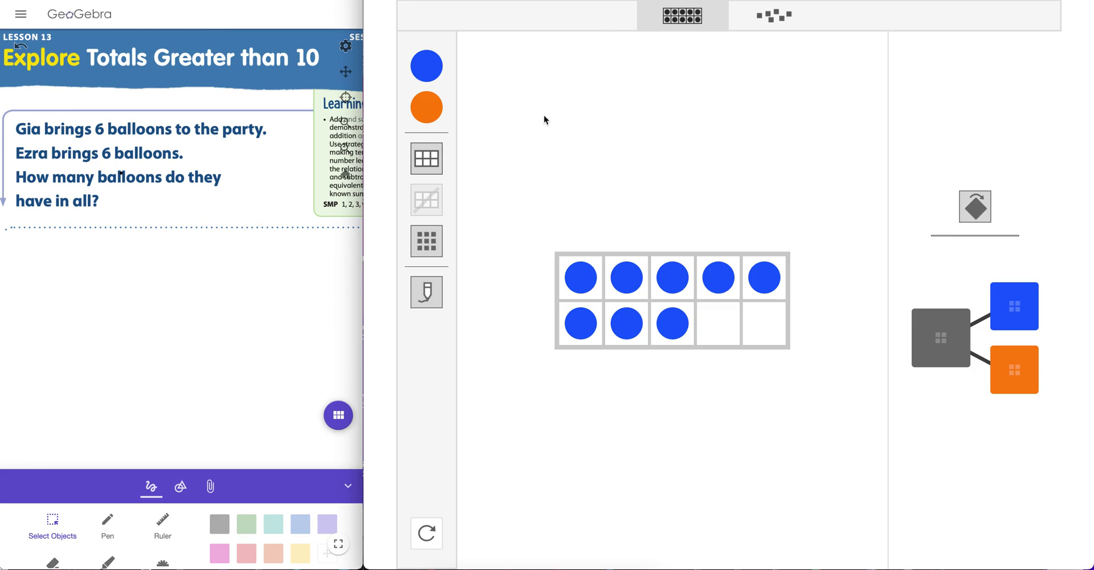
left_click(427, 533)
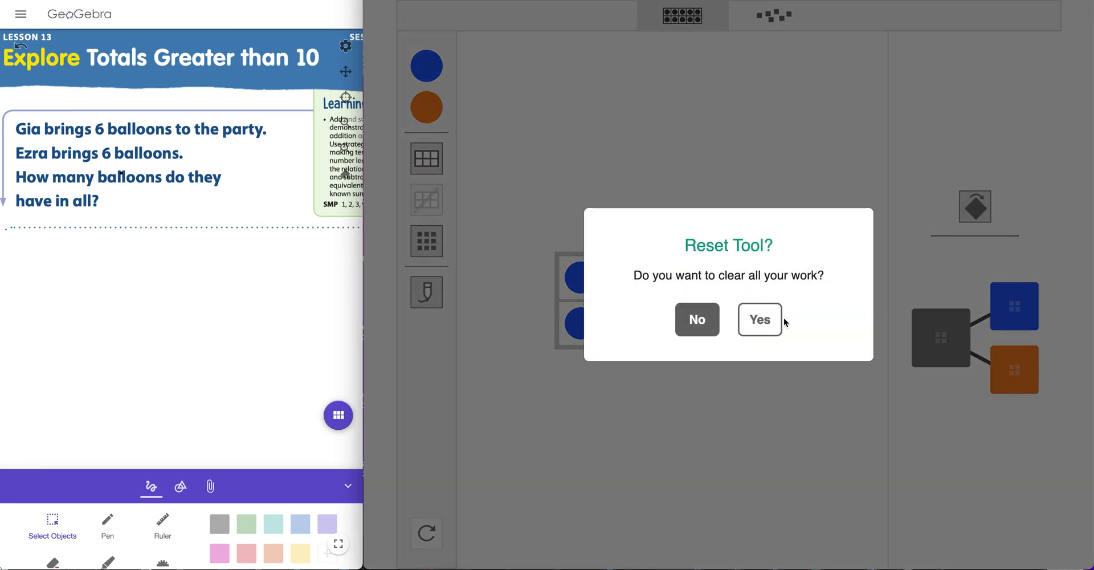
Confirm the reset so all eight counters are removed from the ten-frame.
left_click(761, 320)
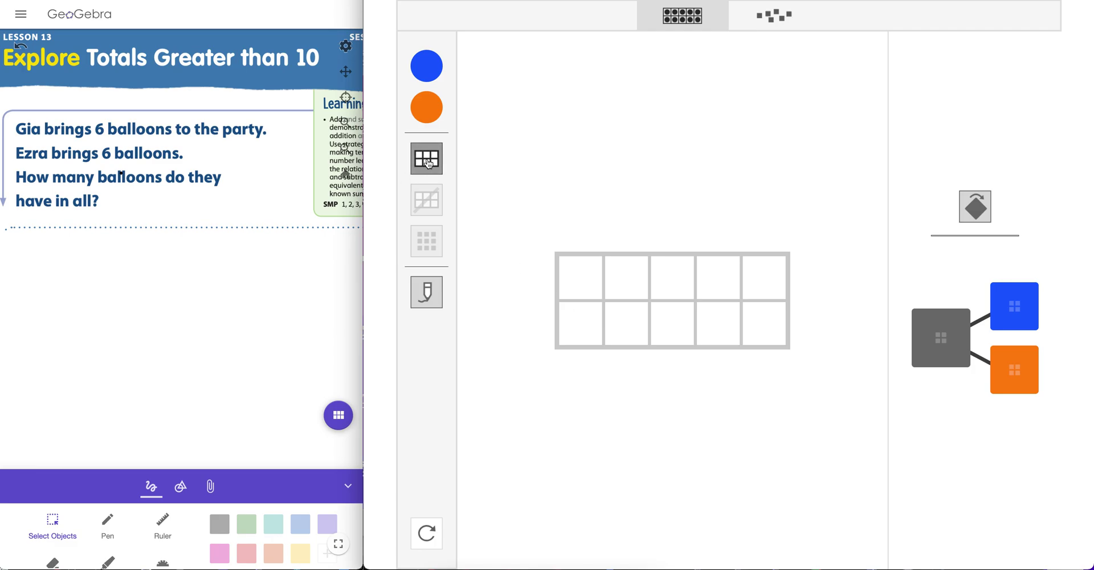
scroll(411, 171, "up", 5)
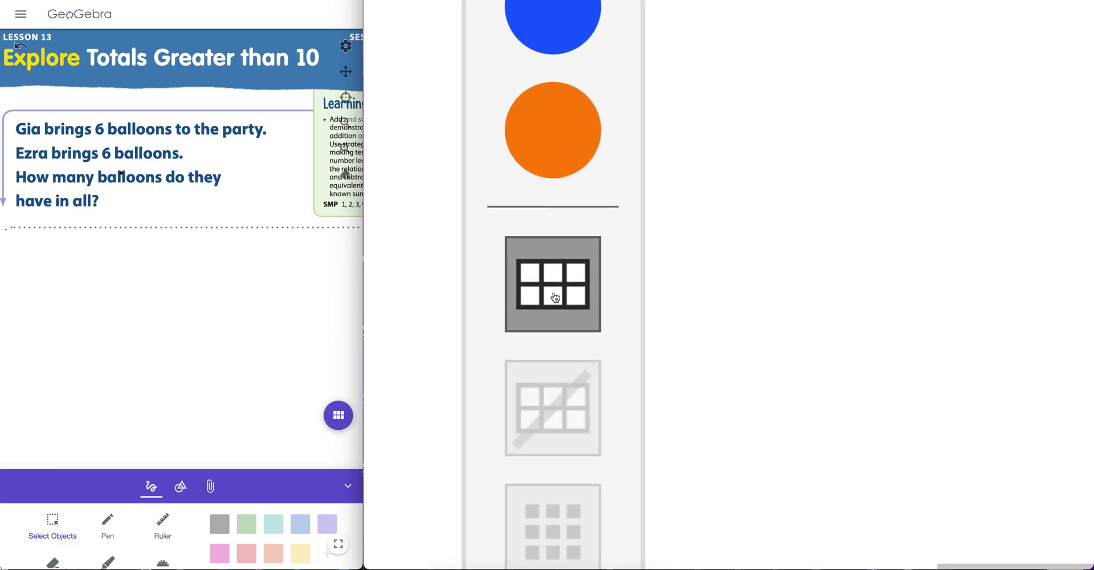
scroll(544, 289, "down", 5)
Add a second ten-frame and put six blue counters in the first frame.
left_click(433, 154)
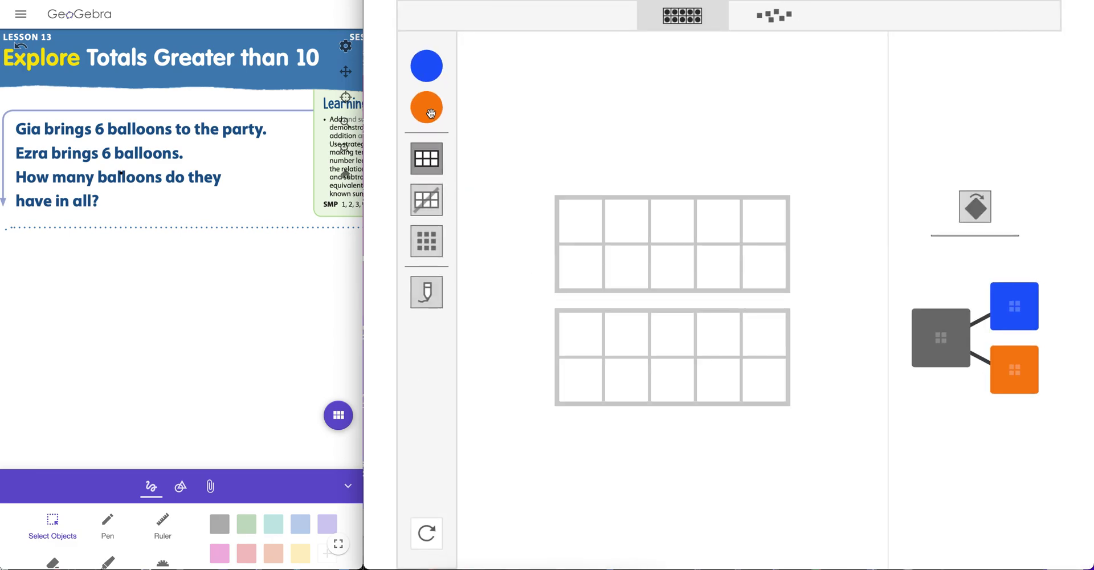
left_click(429, 70)
left_click(429, 71)
left_click(429, 71)
left_click(430, 71)
left_click(429, 71)
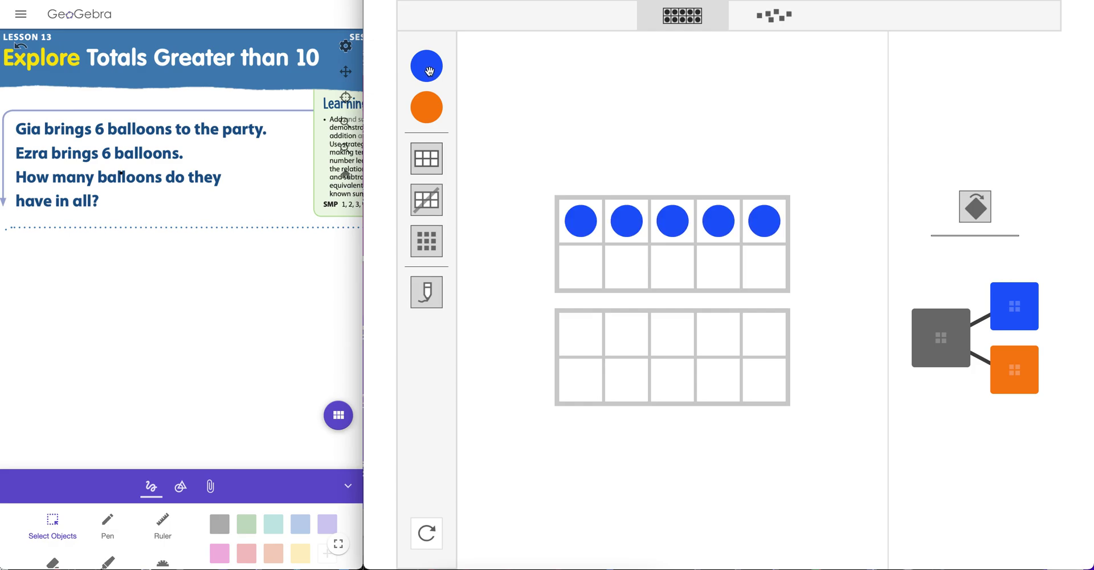
left_click(429, 70)
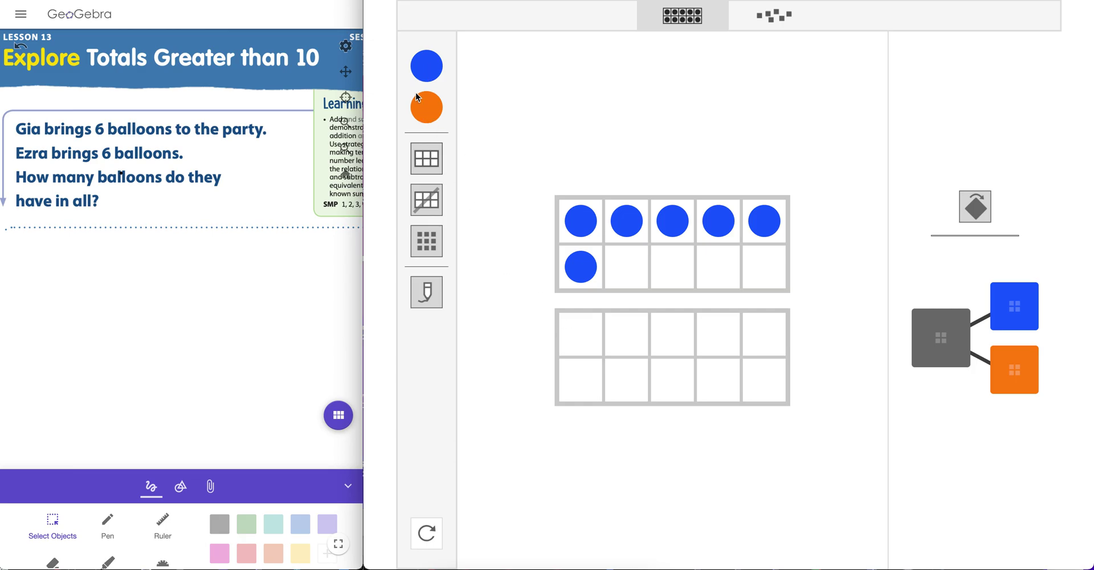
Place six orange counters into the lower ten-frame.
left_click_drag(426, 106, 488, 187)
left_click_drag(573, 320, 572, 321)
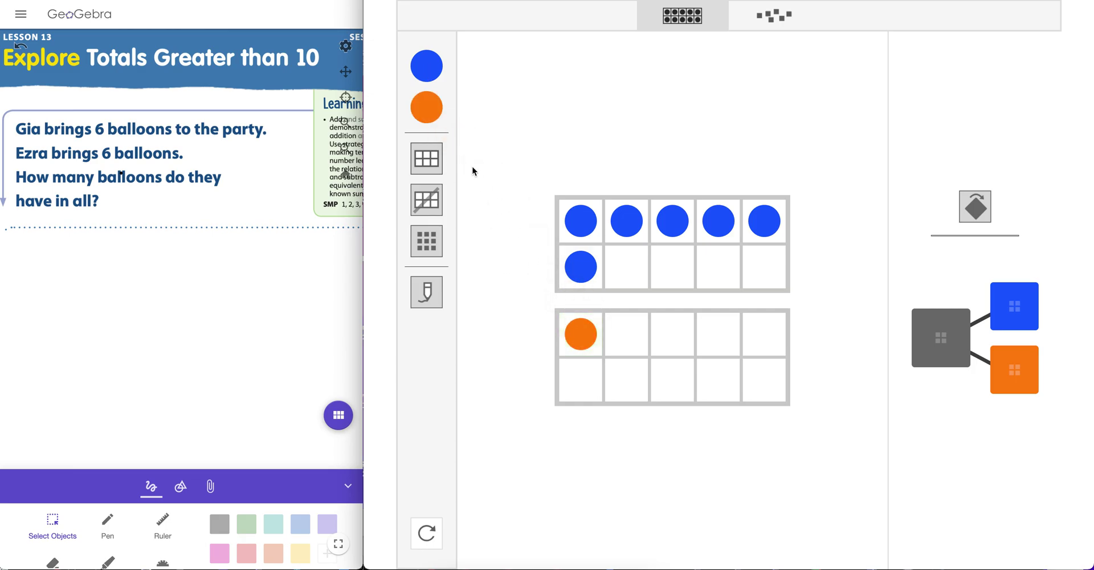
left_click(435, 118)
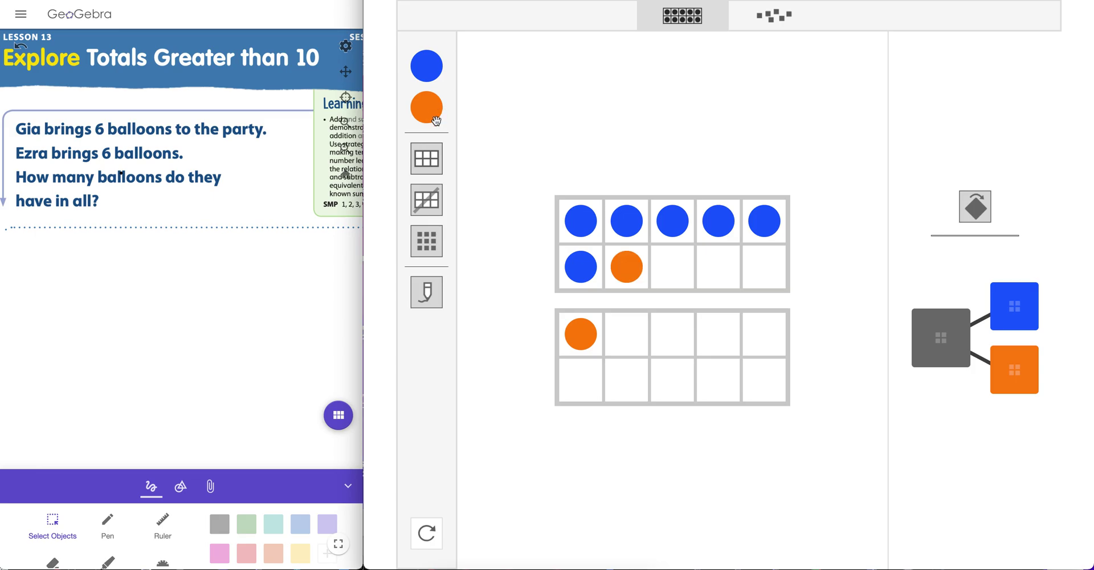
left_click_drag(630, 265, 622, 316)
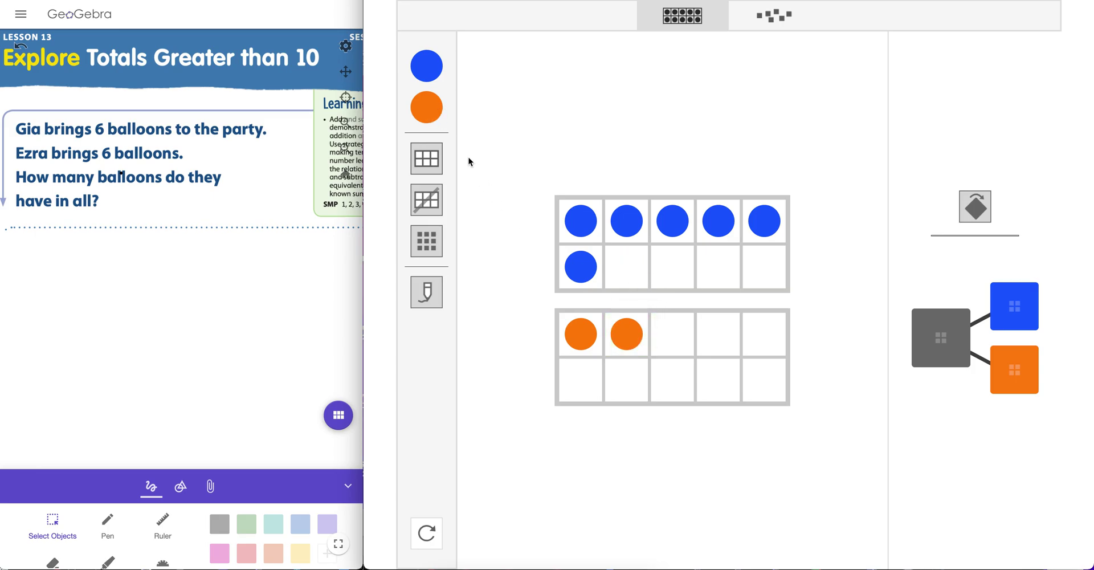
left_click_drag(427, 108, 708, 327)
left_click_drag(427, 106, 758, 326)
left_click_drag(428, 108, 575, 368)
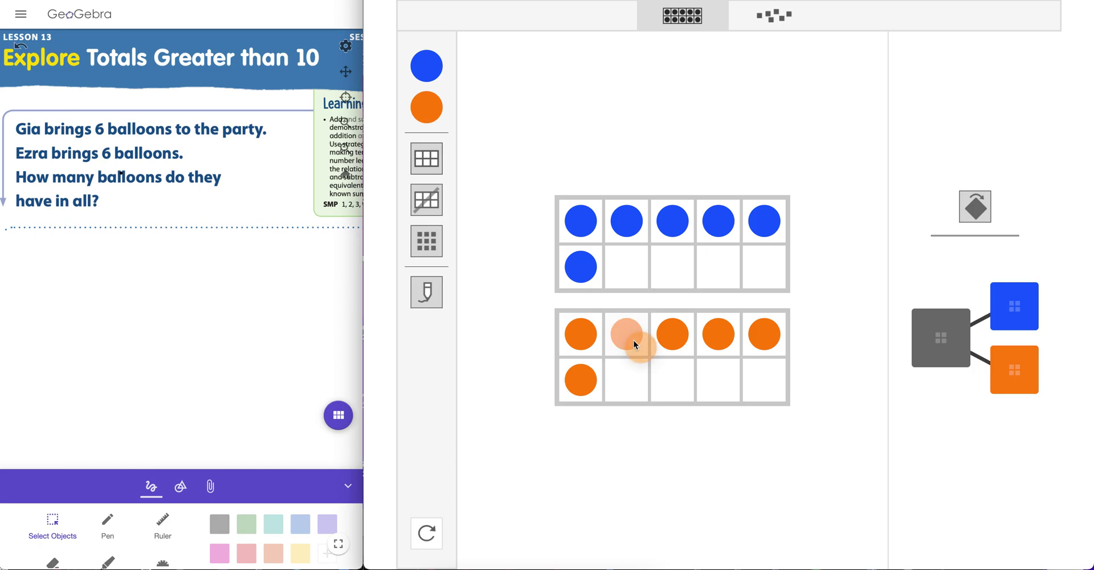
Move four orange counters up to complete the ten, leaving 2 below.
left_click_drag(589, 384, 629, 262)
left_click_drag(770, 337, 675, 269)
left_click_drag(717, 331, 727, 268)
left_click_drag(677, 329, 762, 258)
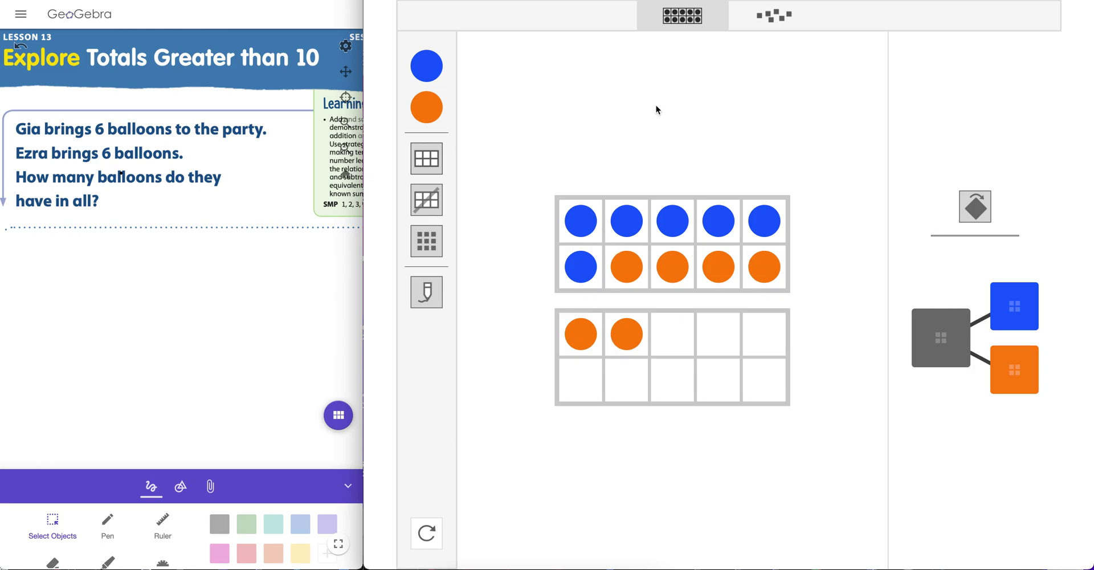
Clear the counters and switch the tool to connecting cubes.
left_click(429, 532)
left_click(761, 328)
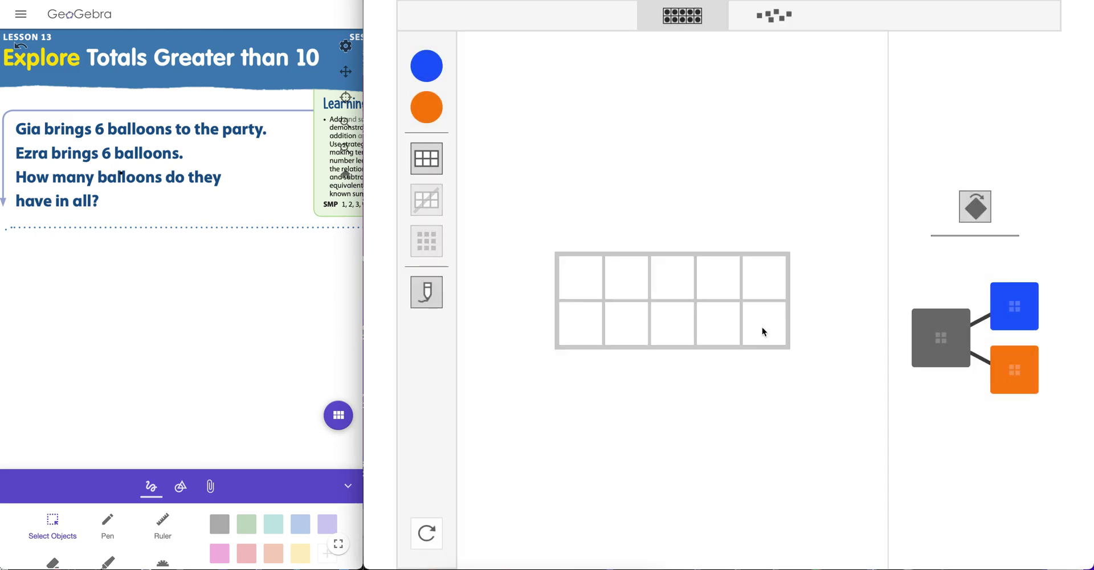
left_click(783, 17)
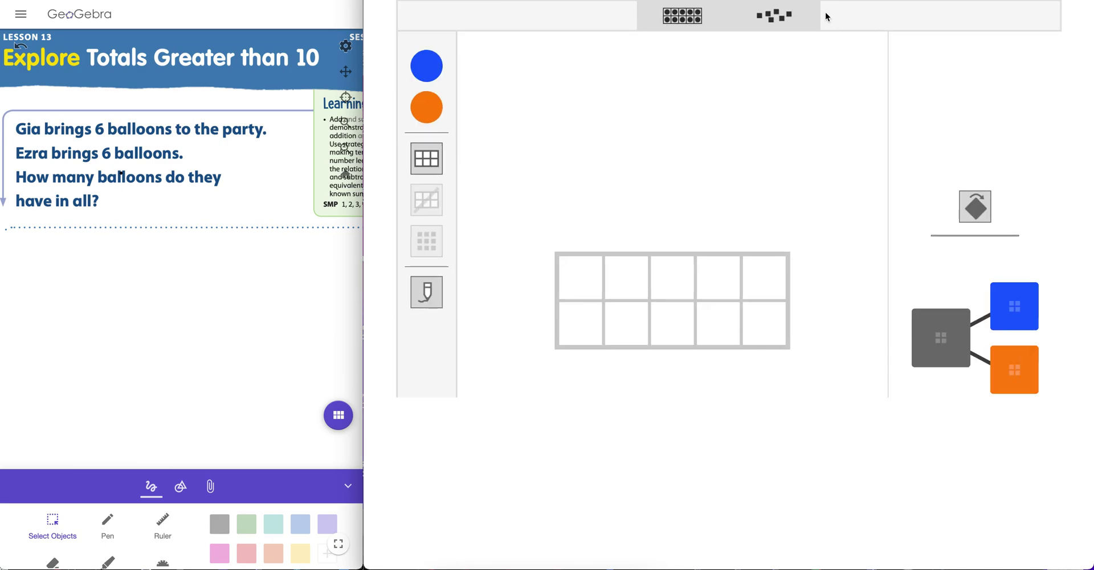
left_click(793, 17)
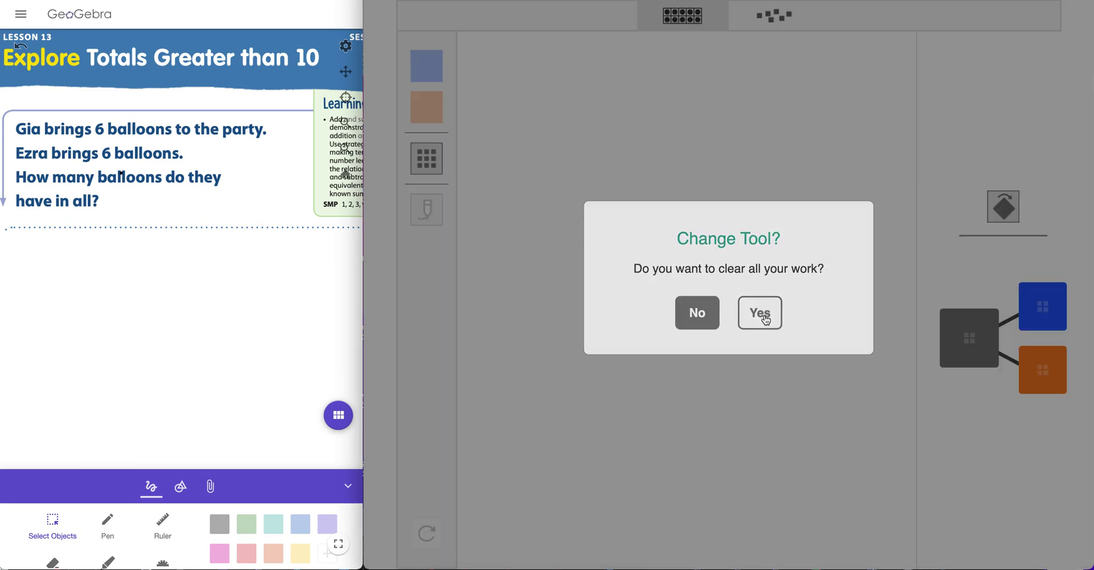
left_click(765, 318)
Add six blue and six orange cubes to the canvas in two rows.
left_click(430, 69)
left_click(430, 68)
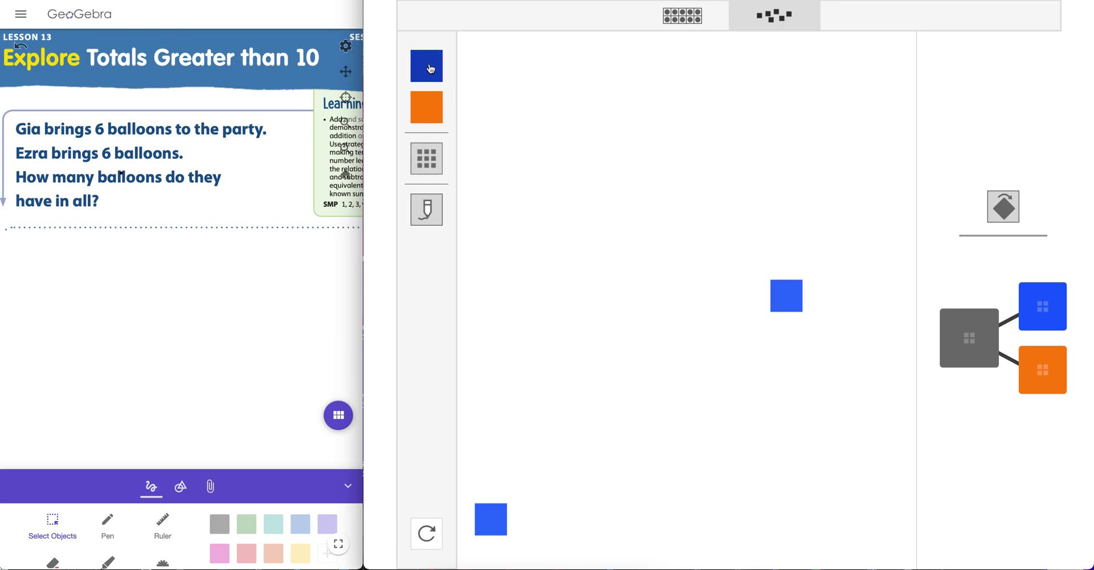
left_click(430, 68)
left_click(430, 68)
left_click(430, 69)
left_click(430, 68)
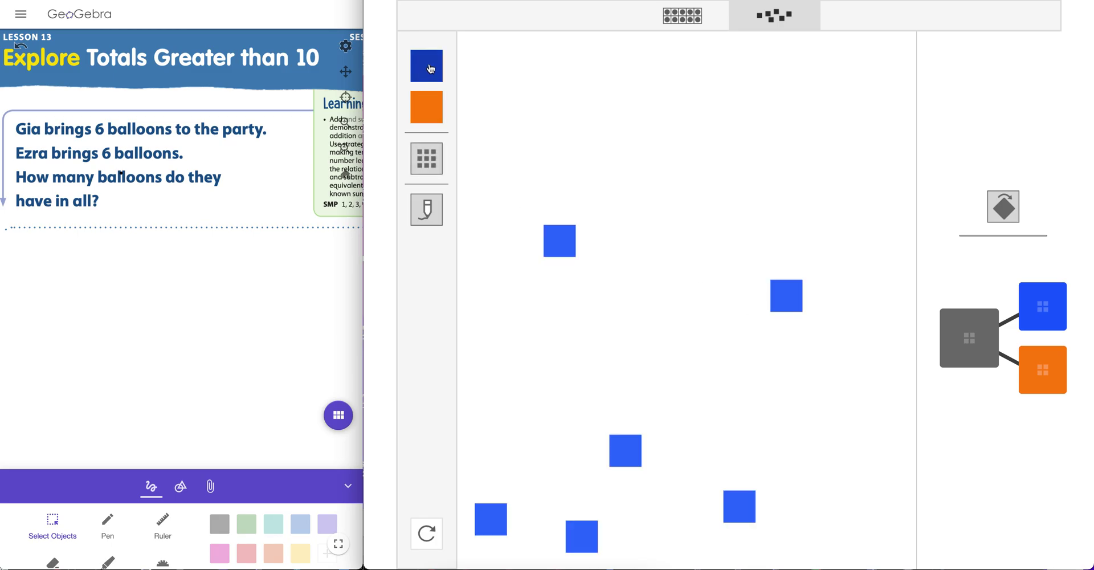
left_click(423, 120)
left_click(423, 120)
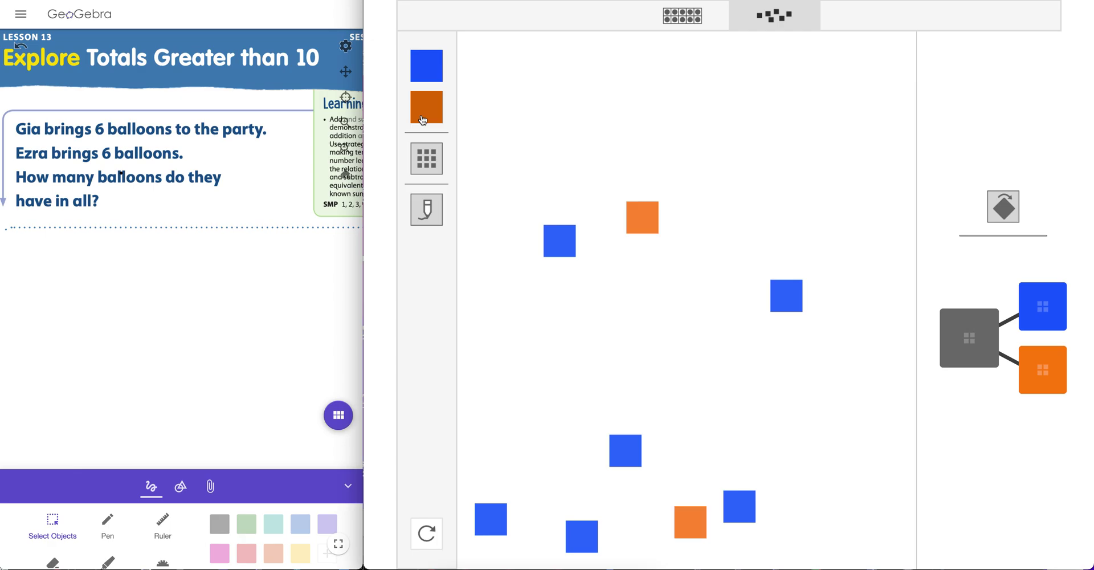
left_click(423, 120)
left_click(423, 120)
left_click(423, 120)
left_click(423, 120)
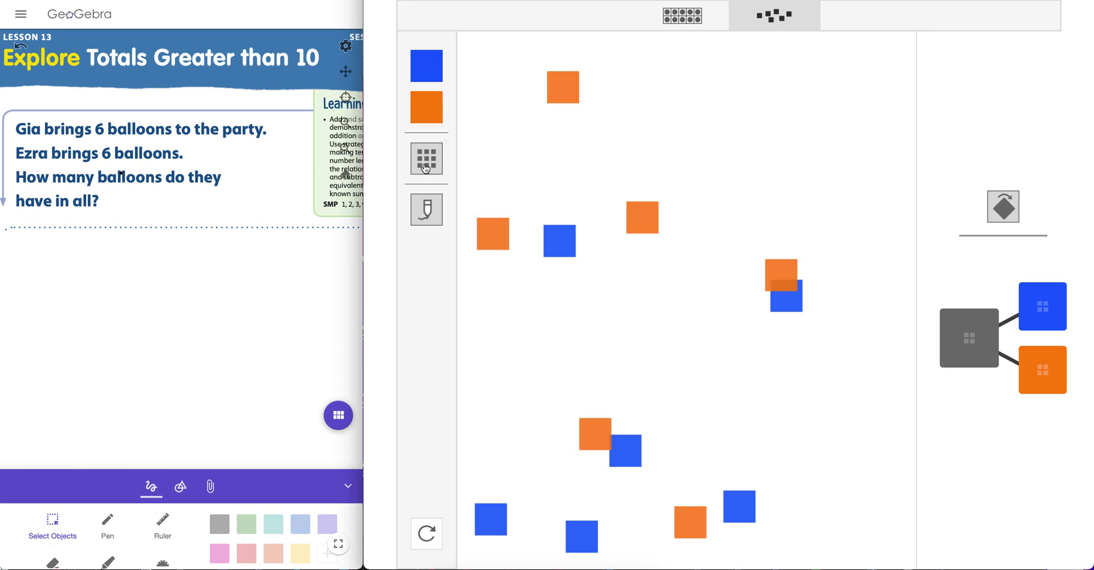
scroll(433, 165, "up", 5)
scroll(433, 165, "up", 1)
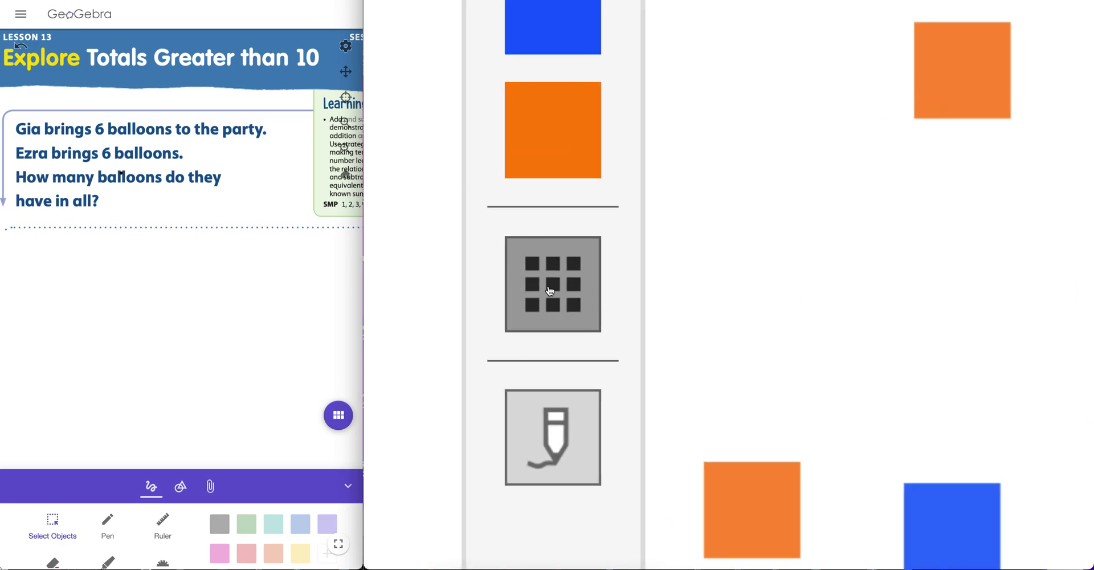
scroll(564, 295, "down", 6)
left_click(429, 157)
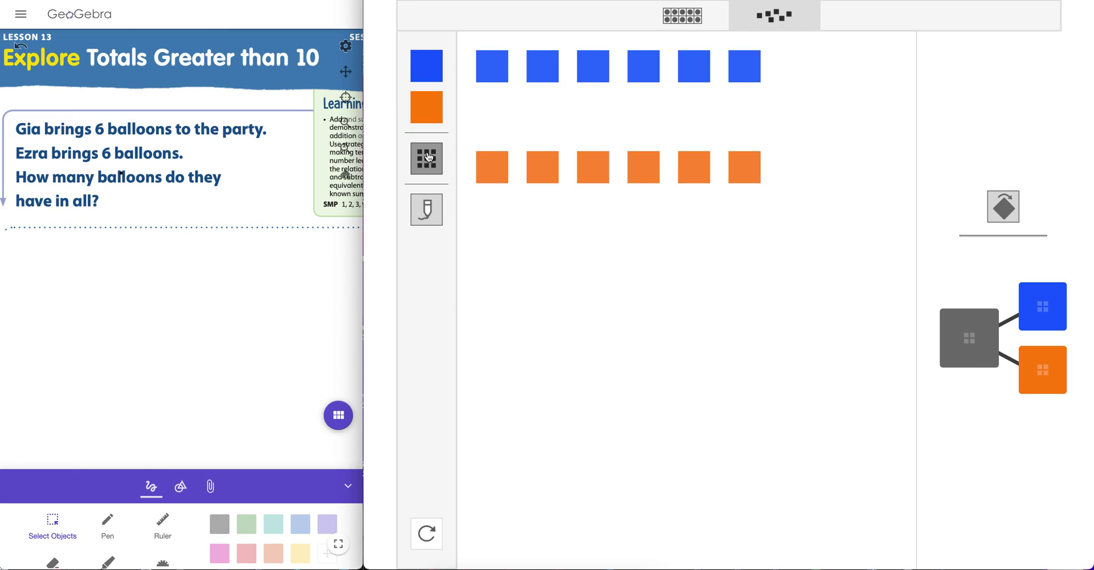
left_click(426, 209)
mouse_move(827, 47)
left_mouse_down()
mouse_move(852, 67)
mouse_move(829, 80)
left_mouse_up()
left_click_drag(832, 141, 809, 187)
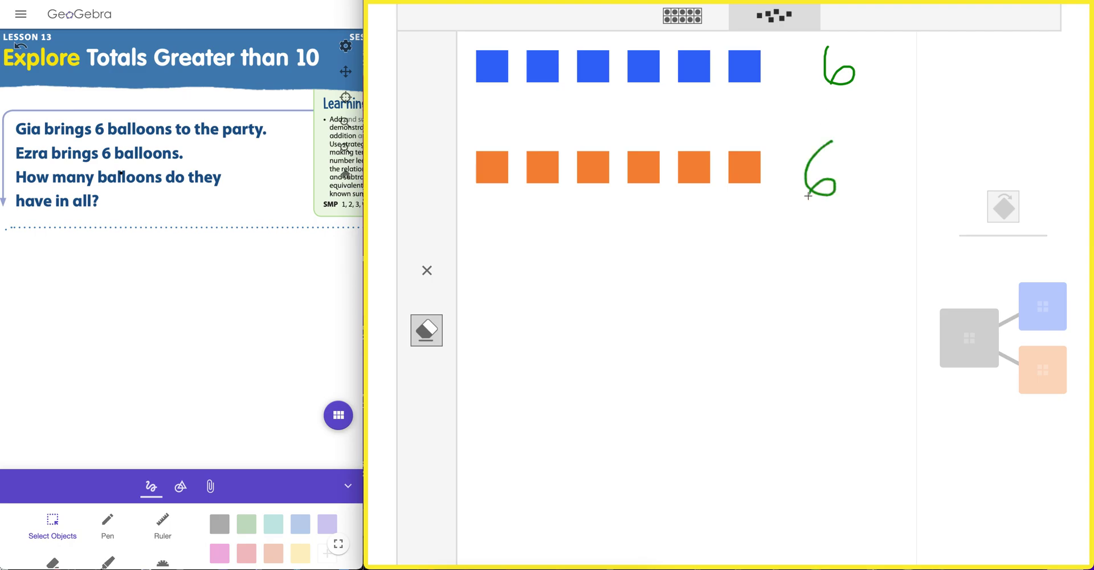
left_click(426, 330)
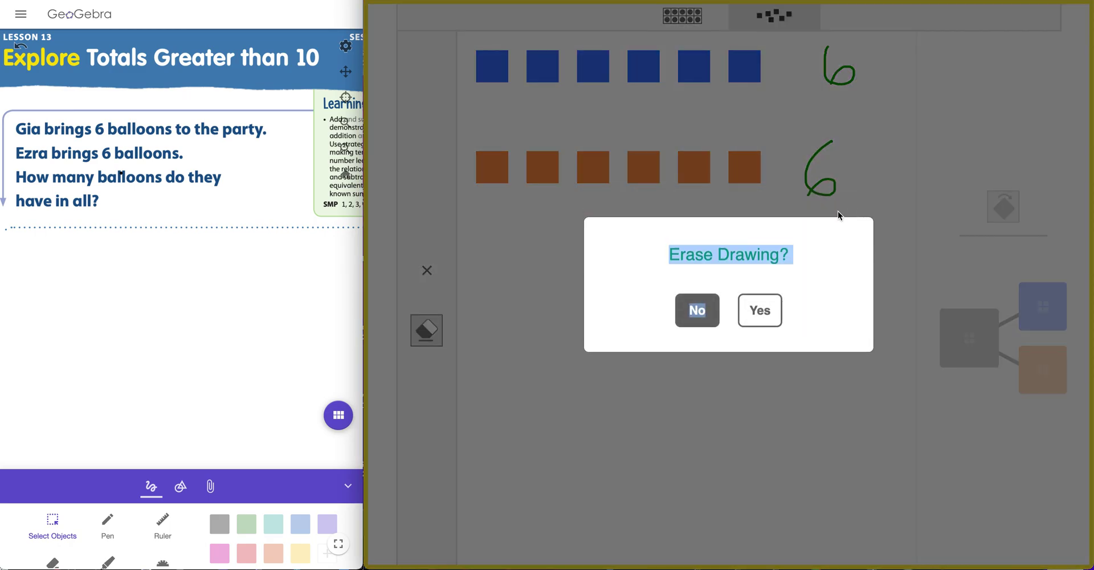
key("Escape")
left_click(427, 339)
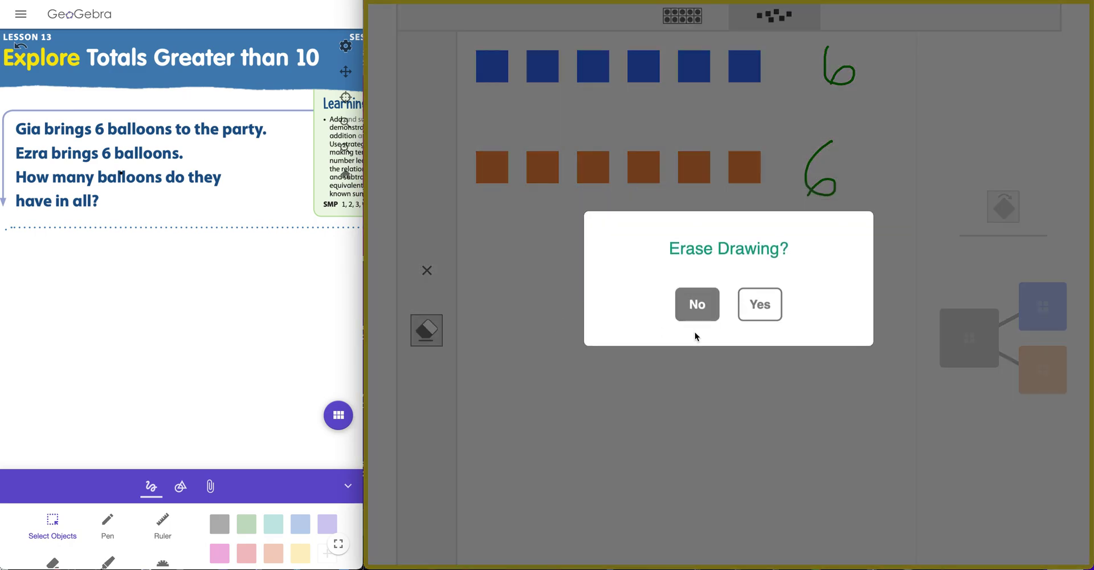
left_click(742, 311)
left_click(429, 268)
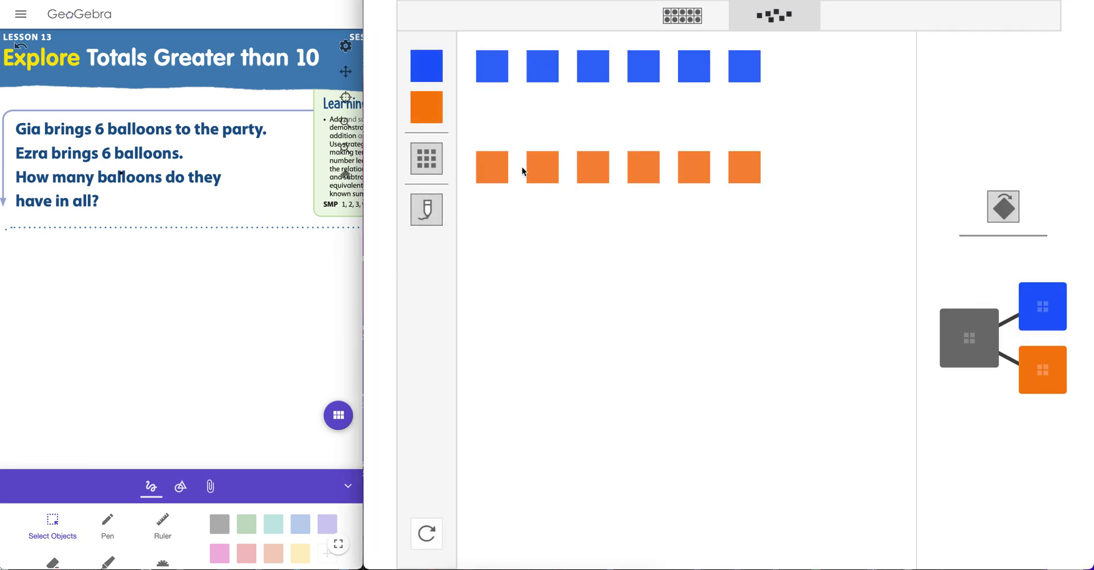
Move four orange cubes beside the blue row to make a ten.
left_click_drag(495, 167, 815, 62)
left_click_drag(550, 167, 861, 67)
left_click_drag(760, 165, 755, 126)
left_click_drag(706, 170, 819, 105)
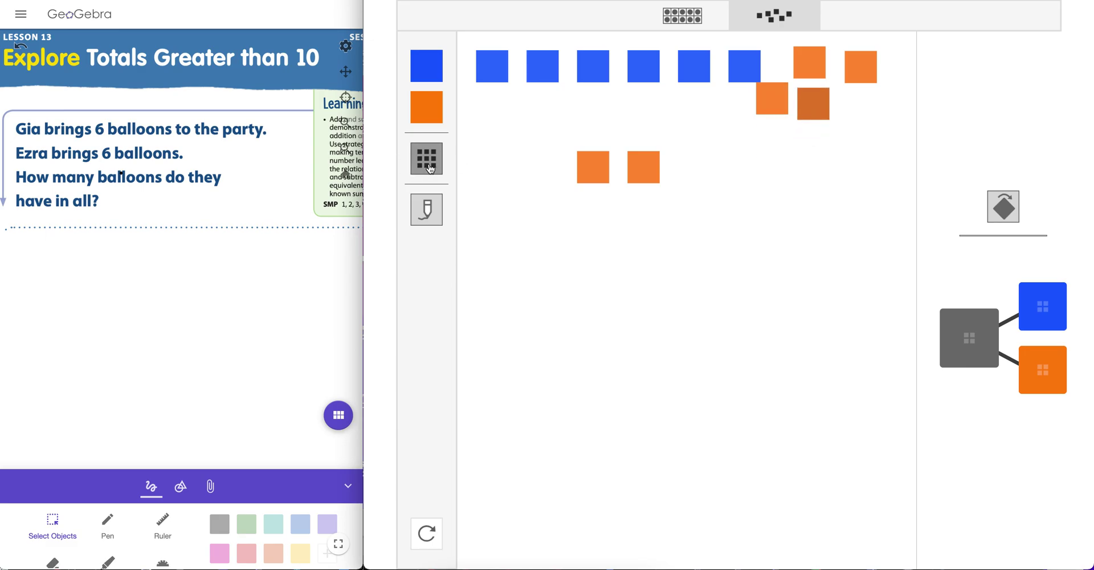
Handwrite the labels 10, 2 and the total 12 with the pen.
left_click(426, 210)
mouse_move(684, 96)
left_mouse_down()
mouse_move(685, 112)
mouse_move(706, 110)
mouse_move(692, 96)
left_mouse_up()
left_click_drag(631, 197, 652, 221)
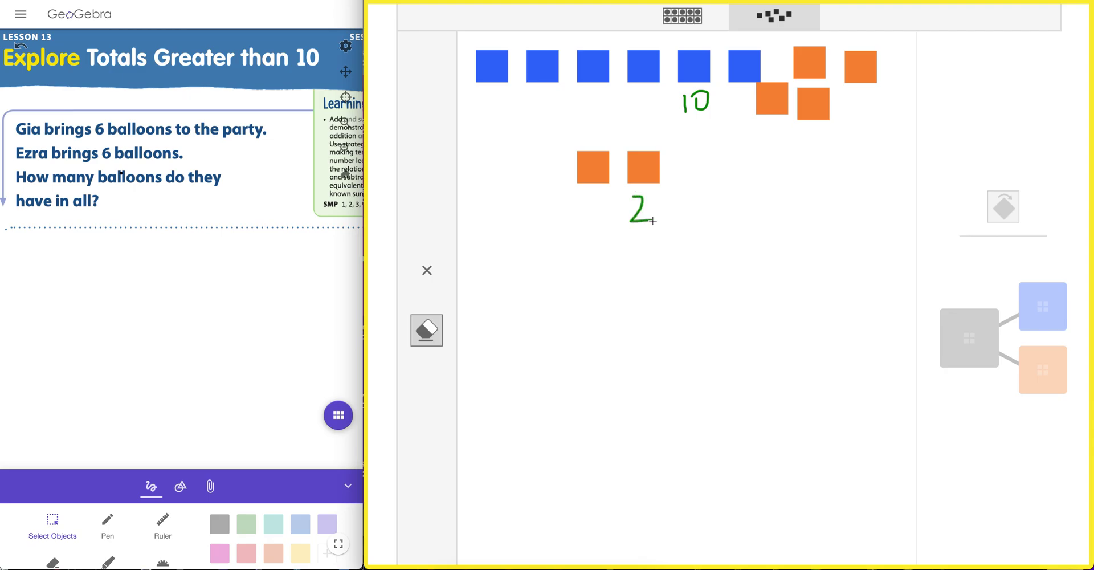
left_click_drag(655, 301, 657, 337)
left_click_drag(662, 307, 697, 329)
Erase the ink and switch back to an empty ten-frame counters workspace.
left_click(425, 268)
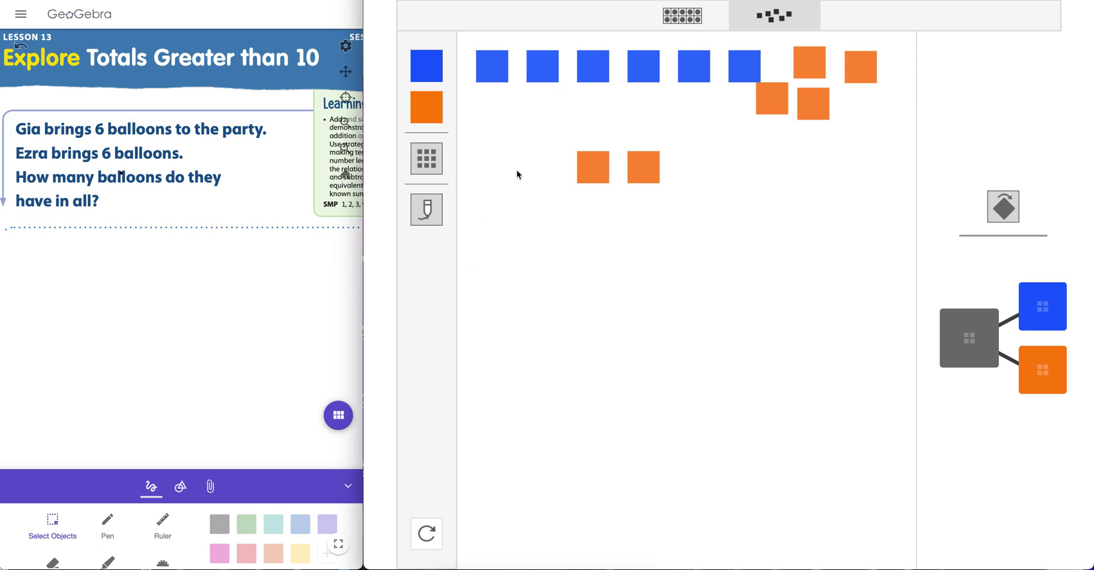
left_click(684, 18)
left_click(778, 316)
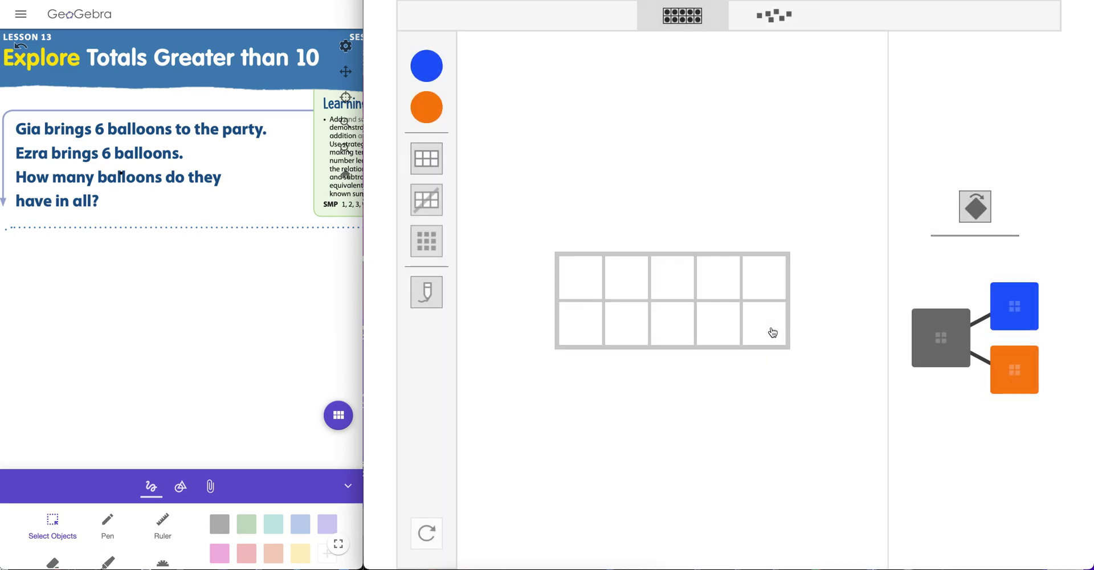
Adjust the canvas so exactly two ten-frames remain.
left_click(428, 161)
left_click(429, 163)
left_click(429, 164)
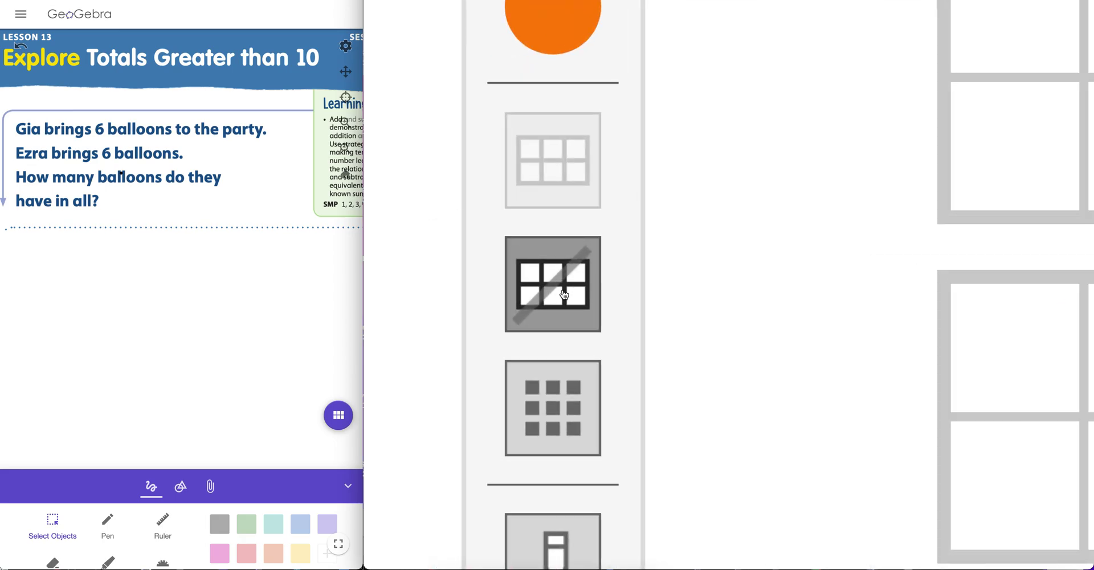
left_click(564, 294)
left_click(564, 294)
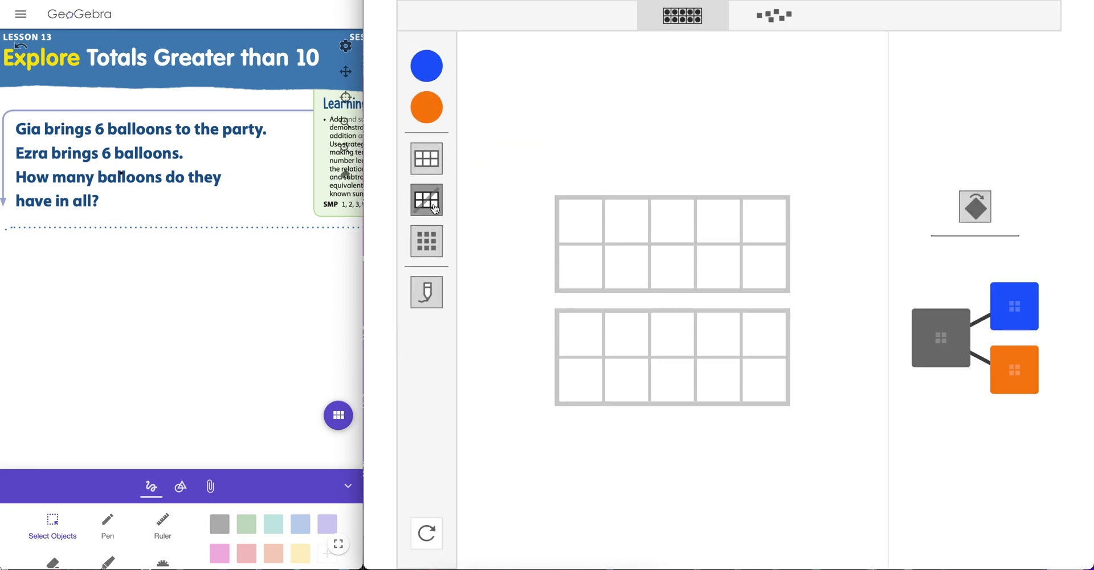
Put six blue counters in the first frame and six orange in the second.
left_click(425, 69)
left_click(425, 69)
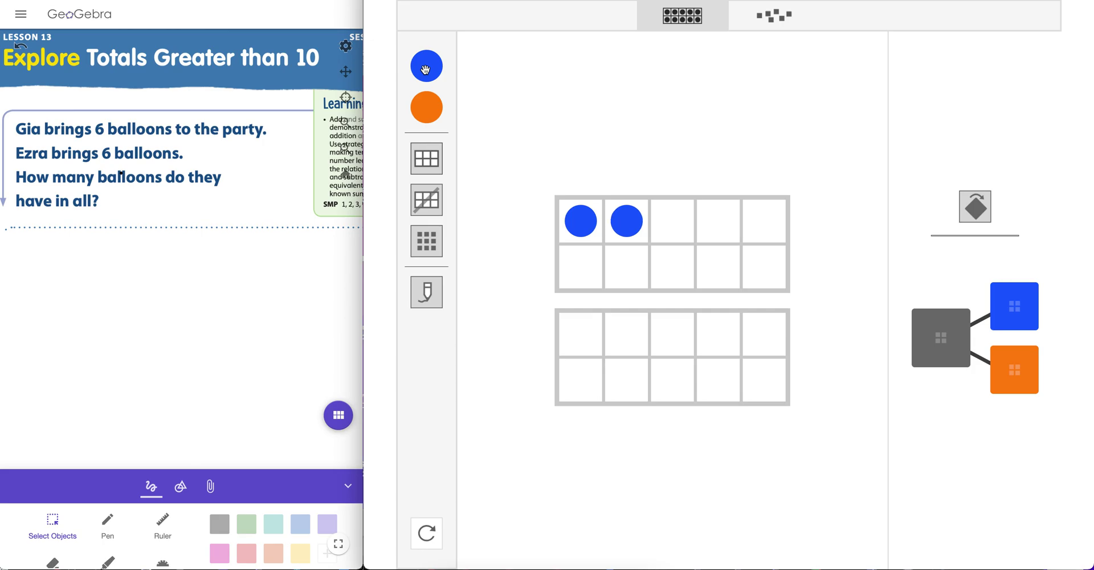
left_click(426, 68)
left_click(425, 69)
left_click(426, 68)
left_click(425, 69)
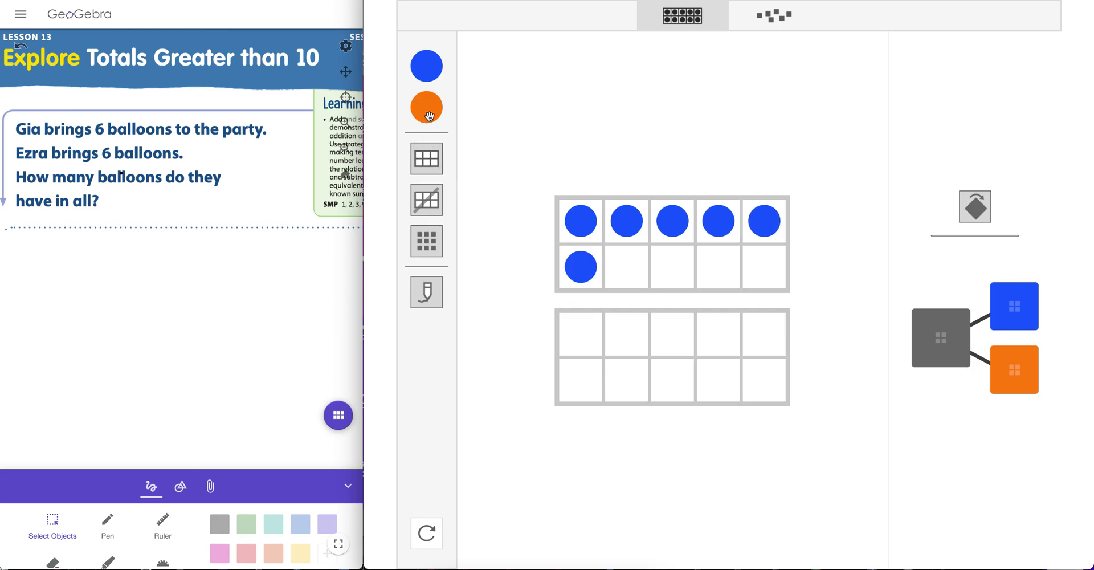
left_click_drag(572, 351, 574, 350)
left_click_drag(436, 112, 673, 332)
left_click_drag(433, 114, 580, 380)
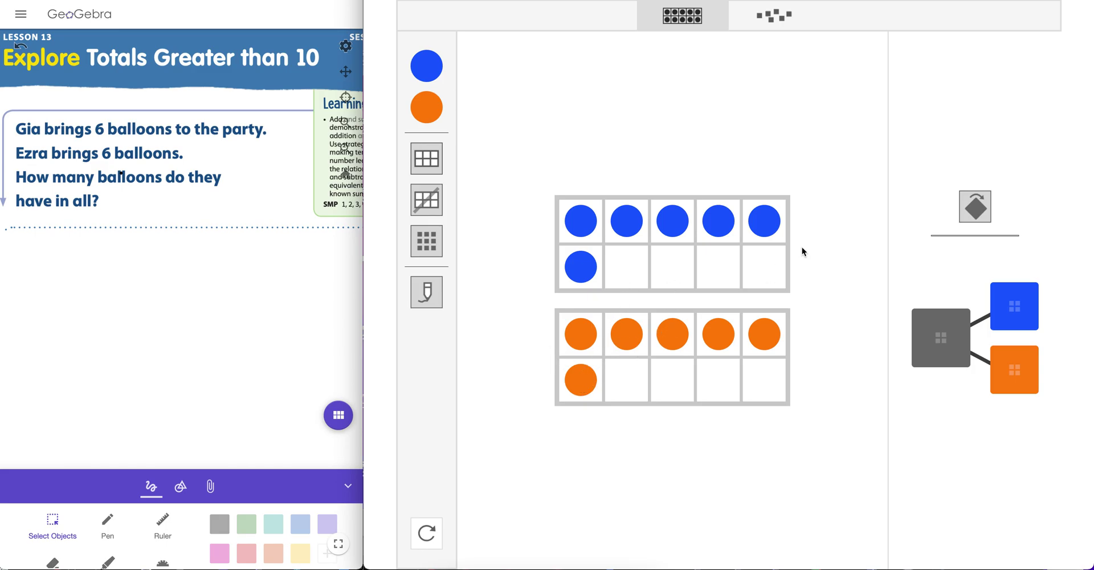
Organize counters into a full ten plus 2 and reveal the bond's 12, 6 and 6.
left_click(427, 240)
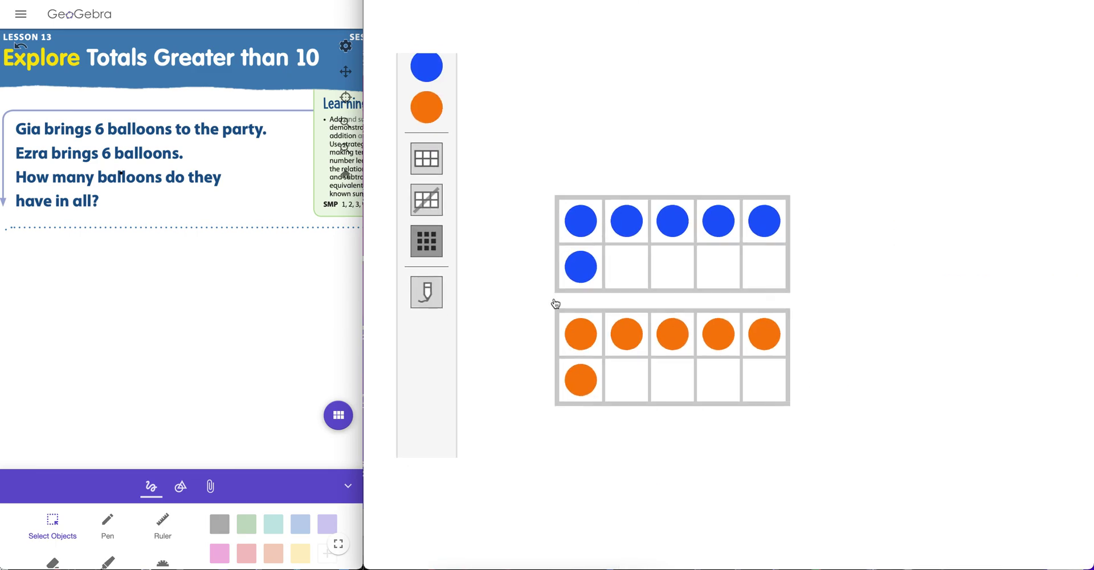
left_click(431, 241)
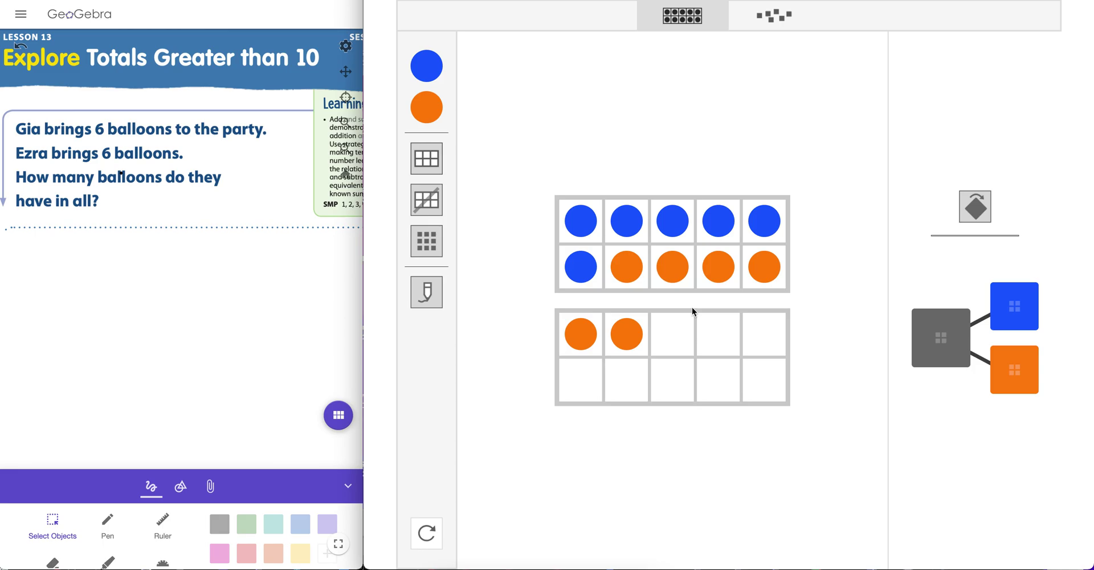
left_click(941, 349)
left_click(1005, 311)
left_click(1014, 364)
Rotate the number bond with 12 on top, then delete one orange counter for 11 = 6 + 5.
left_click(980, 215)
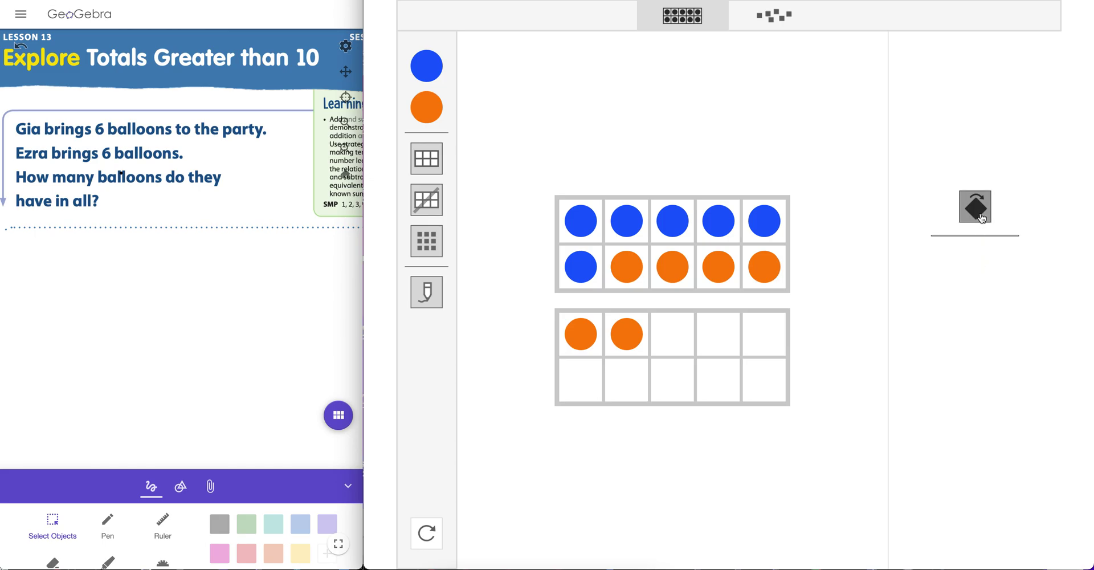
left_click(981, 217)
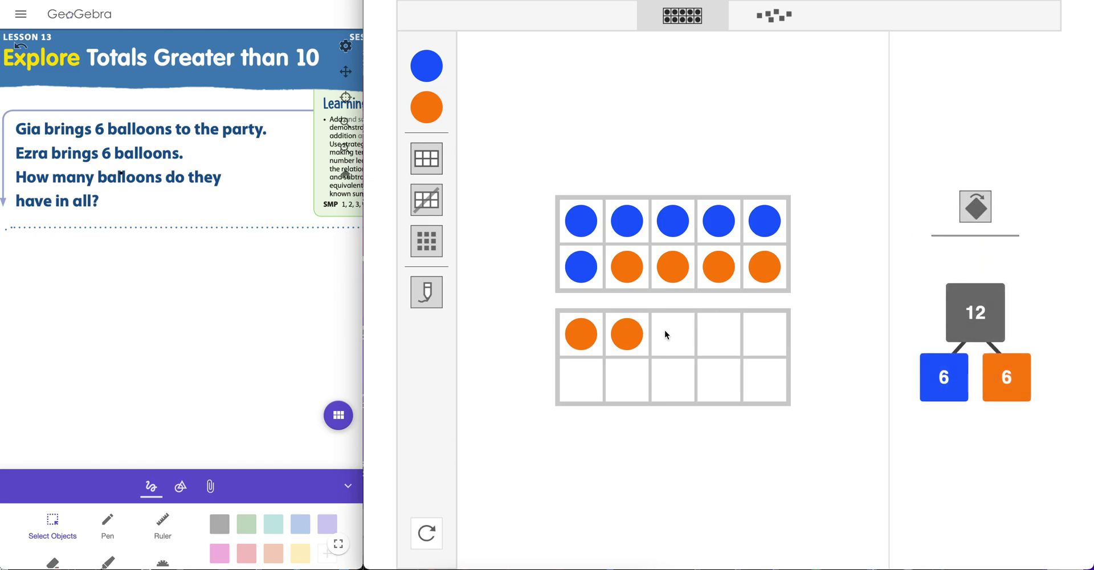
left_click_drag(631, 328, 726, 448)
left_click(630, 335)
left_click(672, 294)
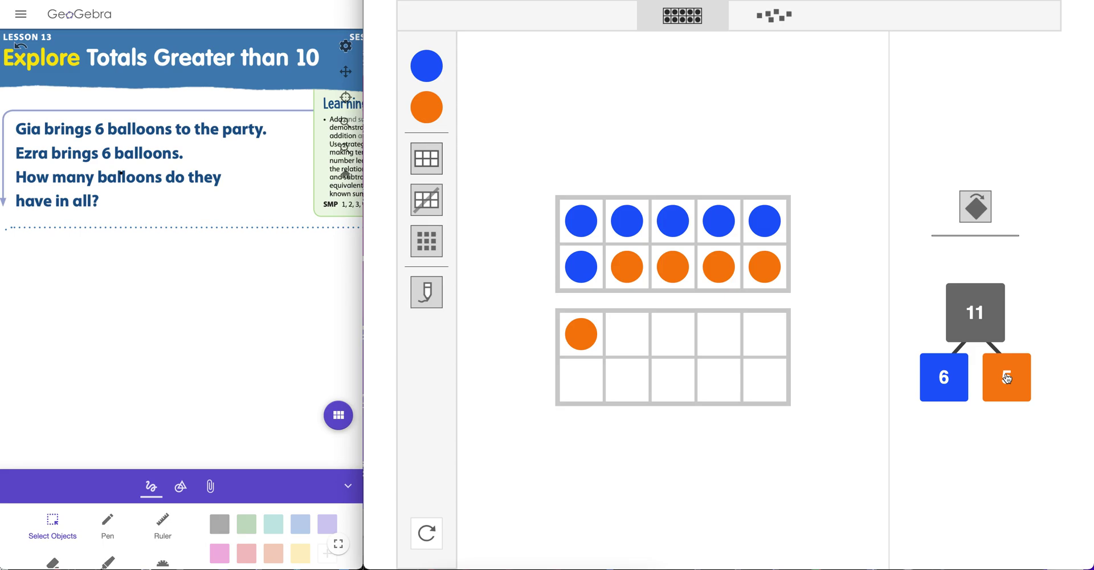
left_click(337, 415)
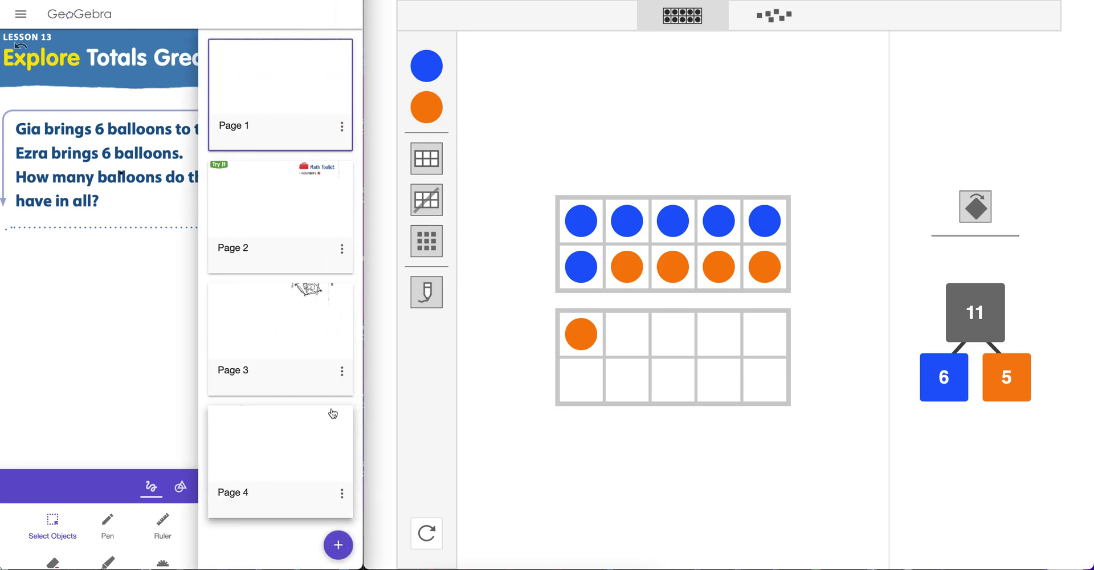
Go to page 2, the Lesson 15 problem of 16 markers with 9 falling out.
left_click(285, 236)
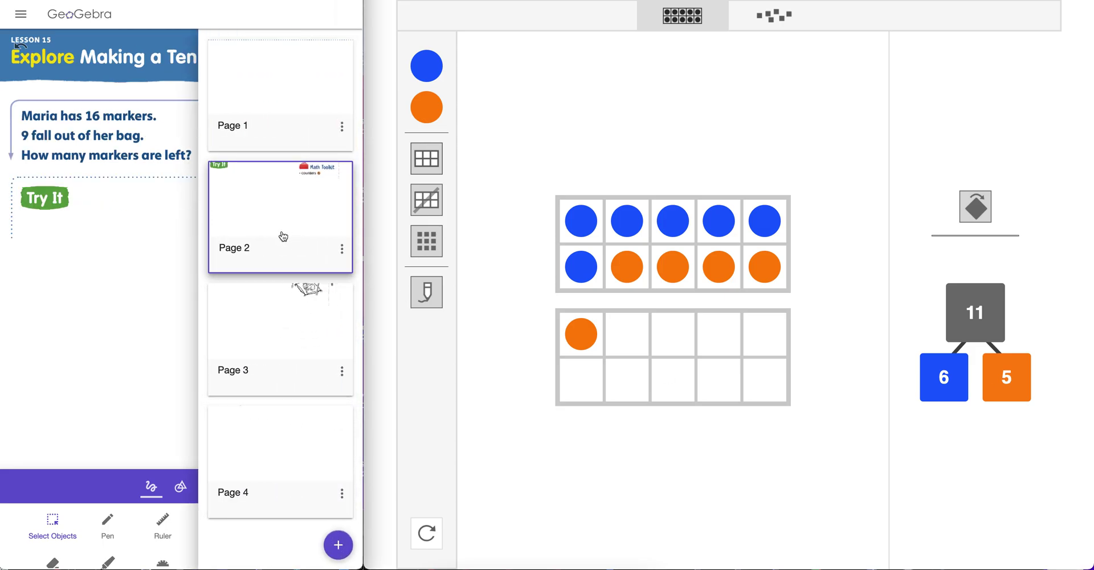
left_click(109, 330)
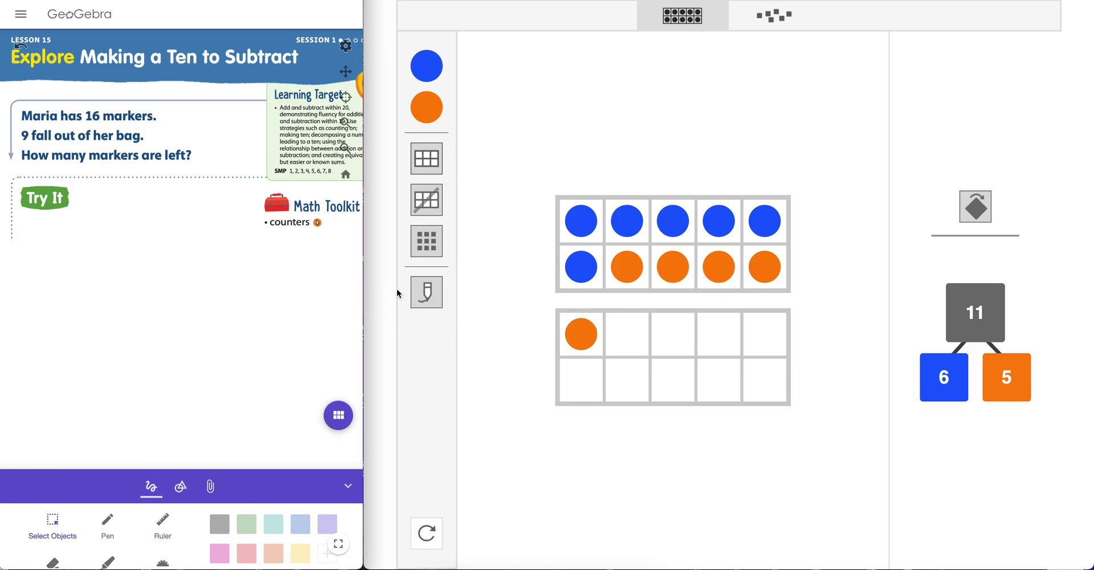
left_click(426, 533)
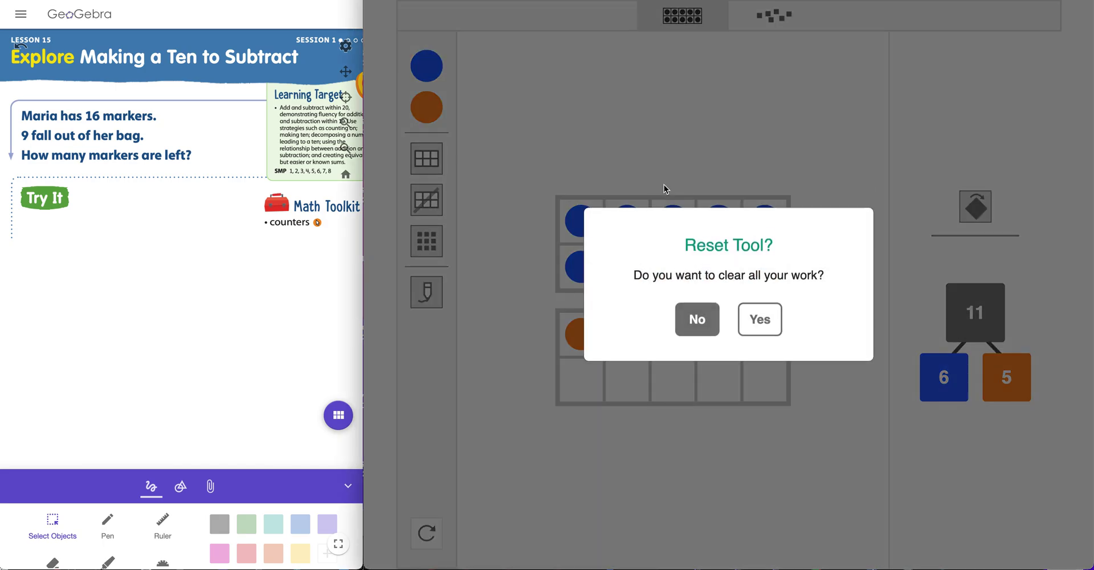
Reset the work, add a second ten-frame, and fill in 16 blue counters as 10 and 6.
left_click(763, 325)
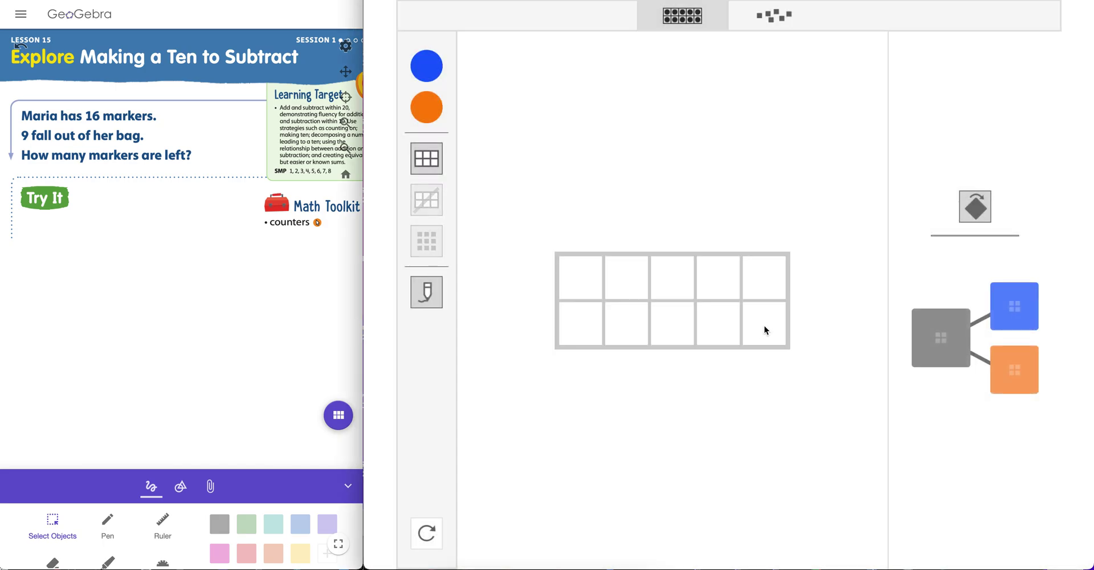
left_click(435, 164)
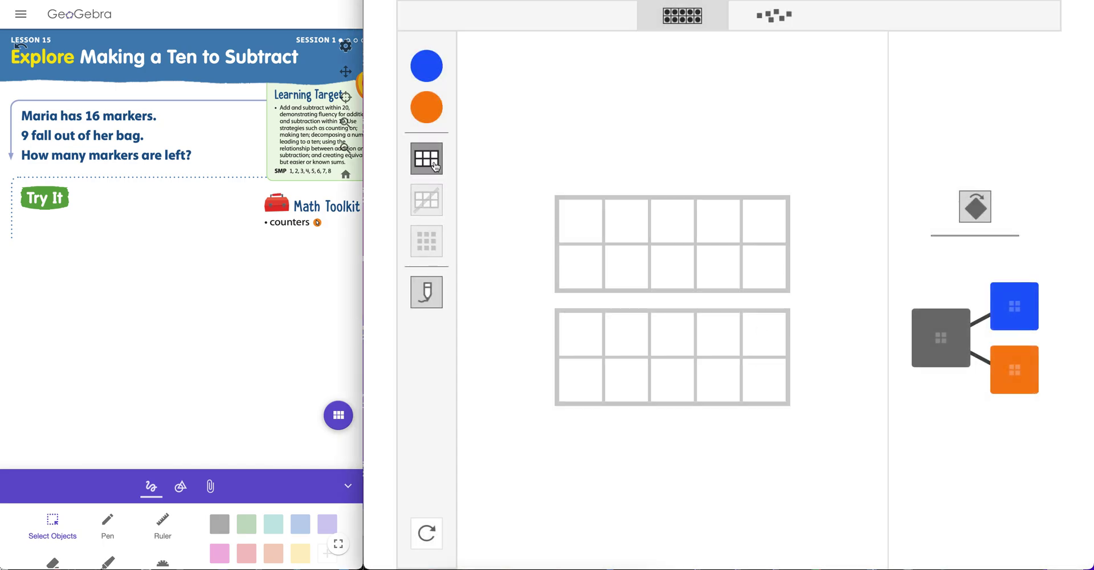
left_click(428, 61)
left_click(428, 61)
left_click(428, 61)
left_click(429, 61)
left_click(429, 61)
left_click(429, 61)
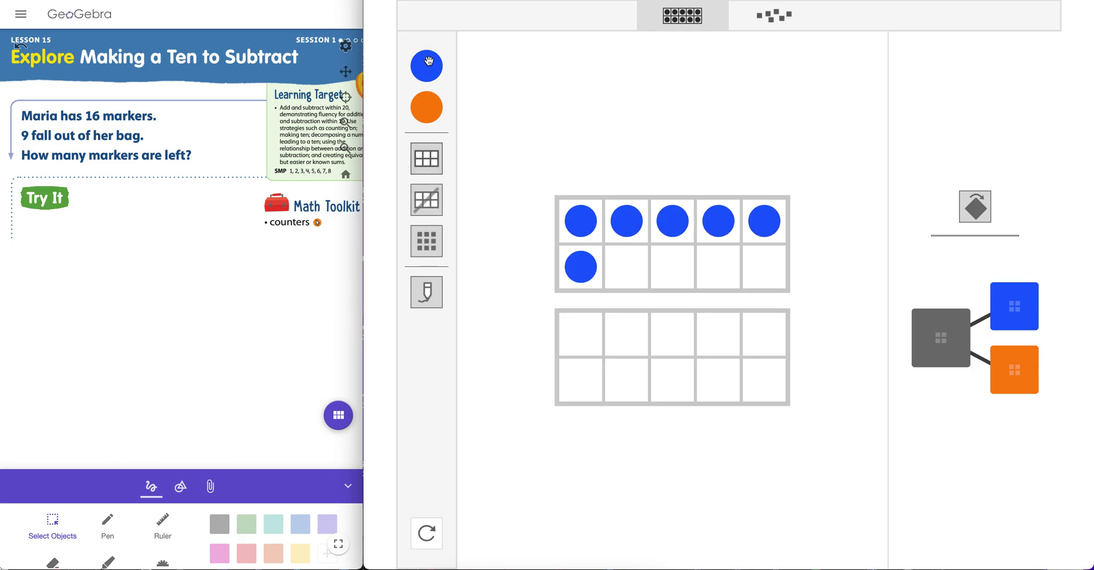
left_click(428, 61)
left_click(429, 61)
left_click(428, 61)
left_click(429, 61)
left_click(428, 61)
left_click(428, 61)
left_click(428, 61)
left_click(429, 61)
left_click(428, 61)
left_click(429, 61)
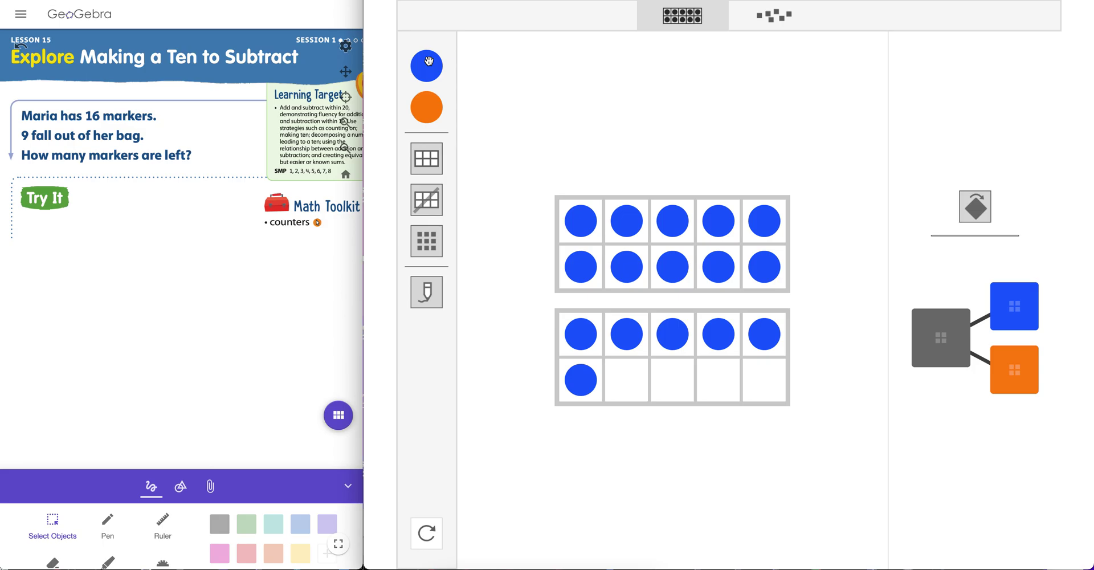
mouse_move(584, 379)
left_mouse_down()
mouse_move(593, 408)
mouse_move(593, 395)
left_mouse_up()
Delete all five counters from the second ten-frame, emptying it.
left_click(591, 393)
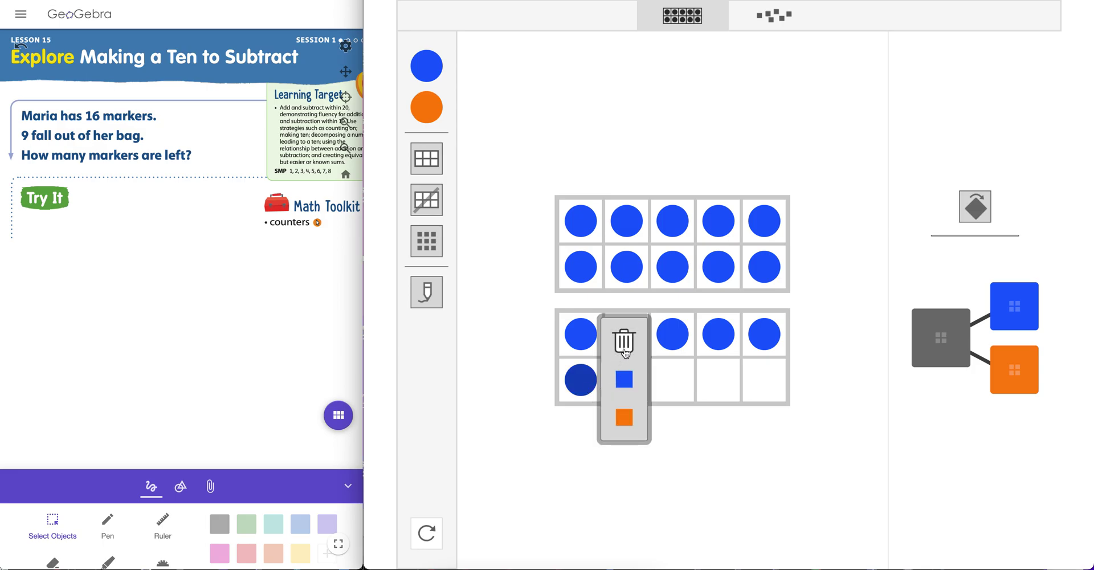
left_click(624, 346)
left_click(763, 337)
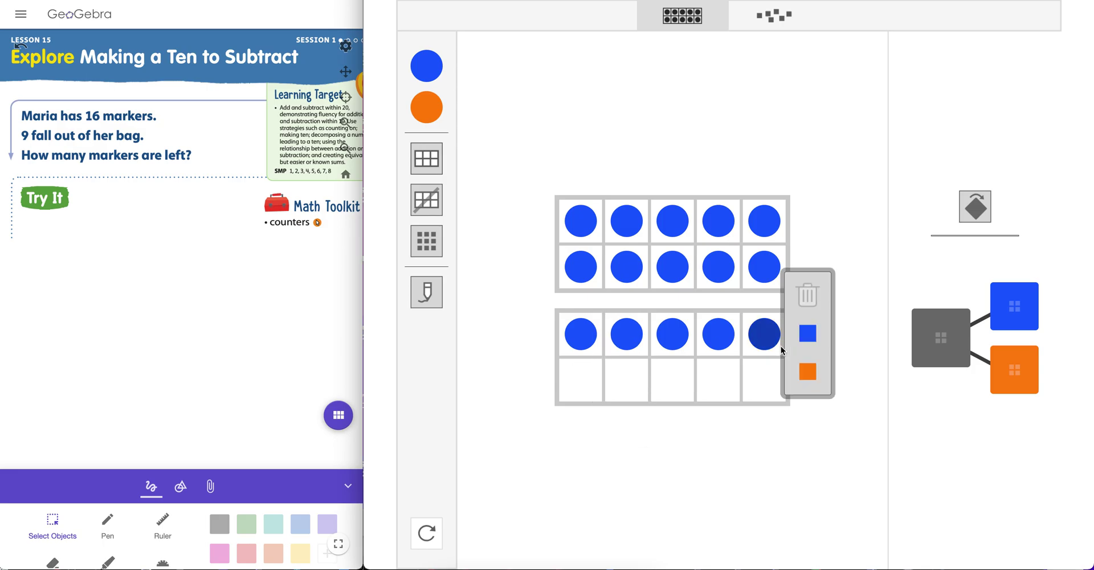
left_click(808, 294)
left_click(719, 335)
left_click(762, 295)
left_click(673, 334)
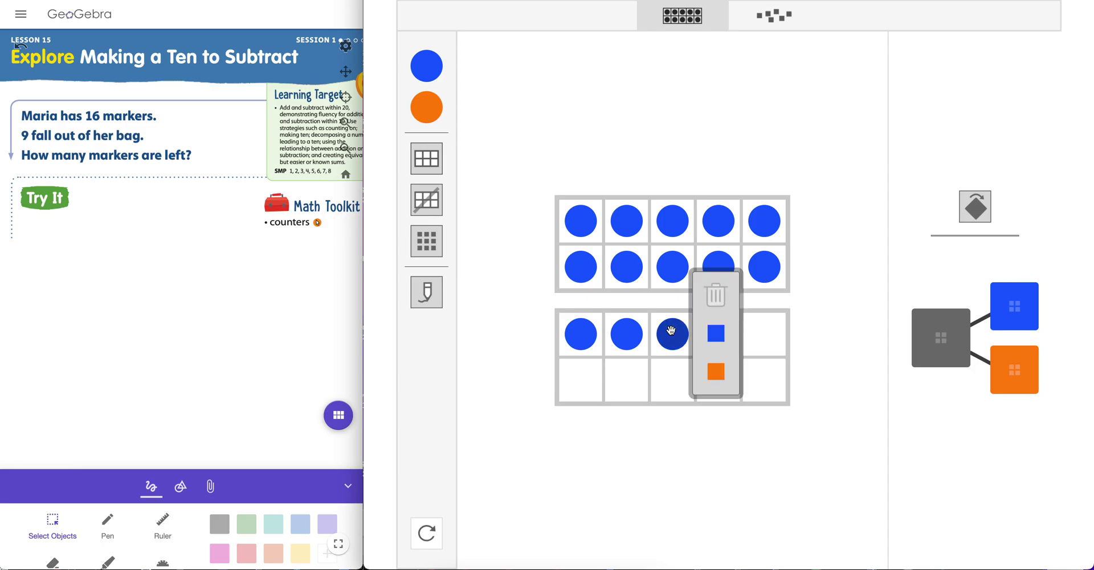
left_click(719, 295)
left_click(636, 342)
left_click(670, 295)
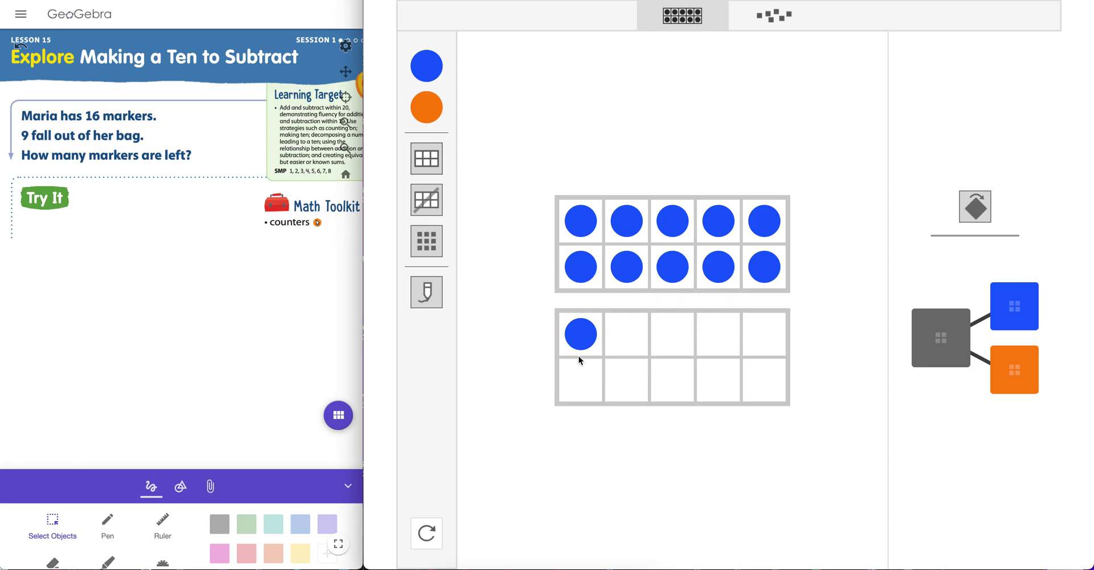
left_click(574, 344)
left_click(626, 296)
Delete the tenth, ninth and eighth counters of the first ten-frame, leaving seven, then add a blue counter.
left_click(765, 263)
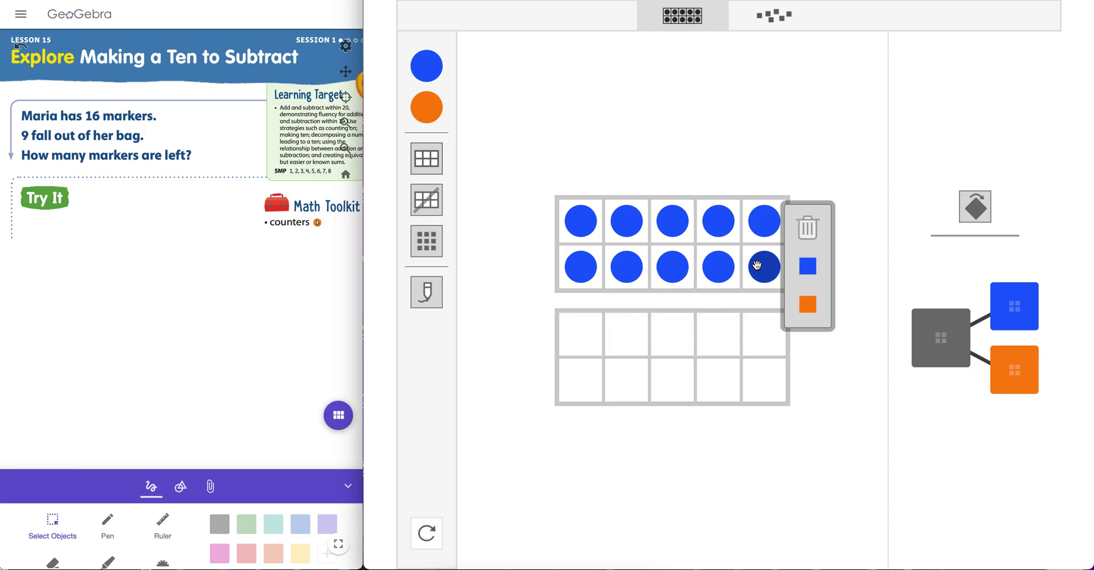
left_click(812, 228)
left_click(720, 265)
left_click(762, 228)
left_click(683, 269)
left_click(716, 231)
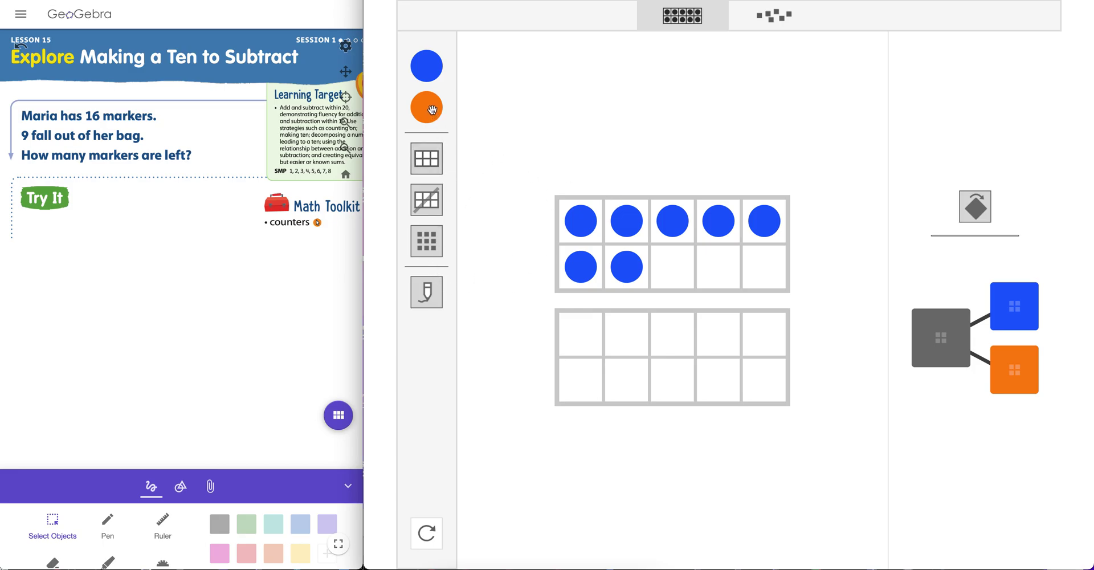
left_click(432, 71)
Add blue counters until the ten-frames hold sixteen.
left_click(432, 72)
left_click(432, 71)
left_click(432, 71)
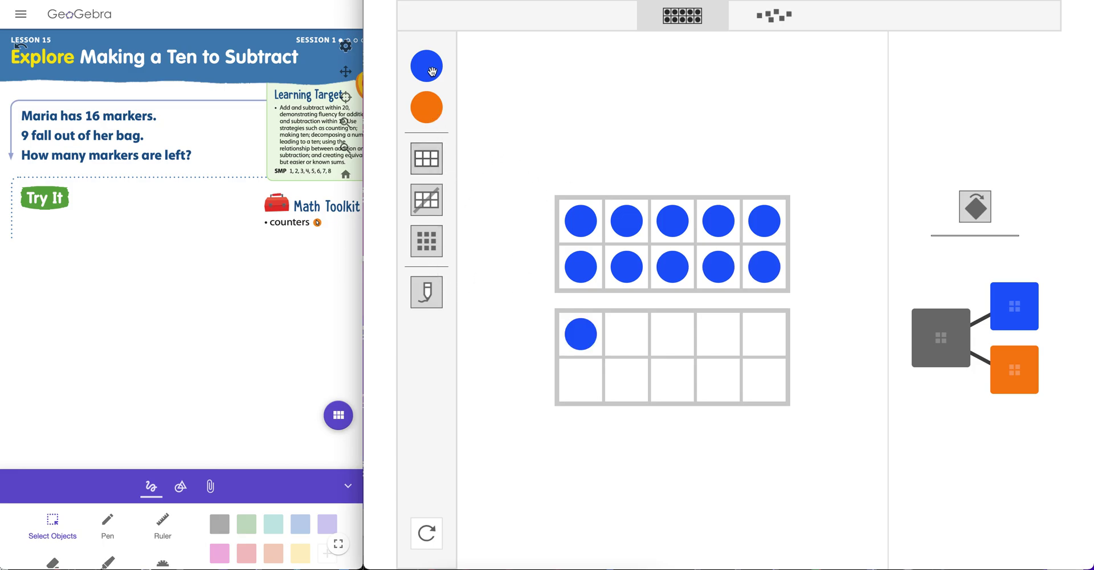
left_click(432, 71)
left_click(432, 71)
left_click(432, 72)
left_click(432, 71)
left_click(432, 71)
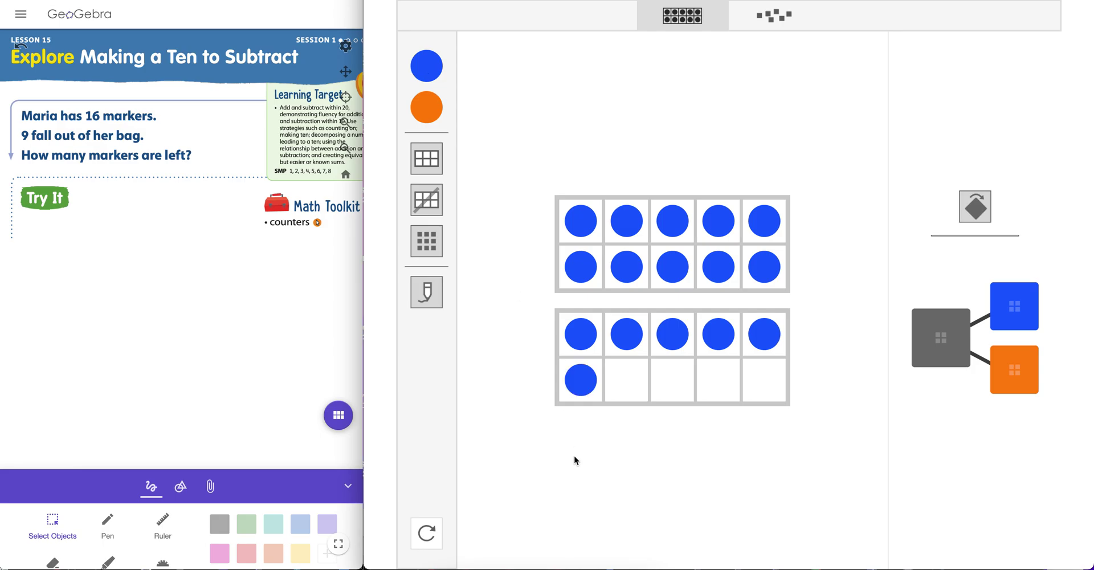
Recolor all six counters in the second ten-frame orange.
left_click(583, 396)
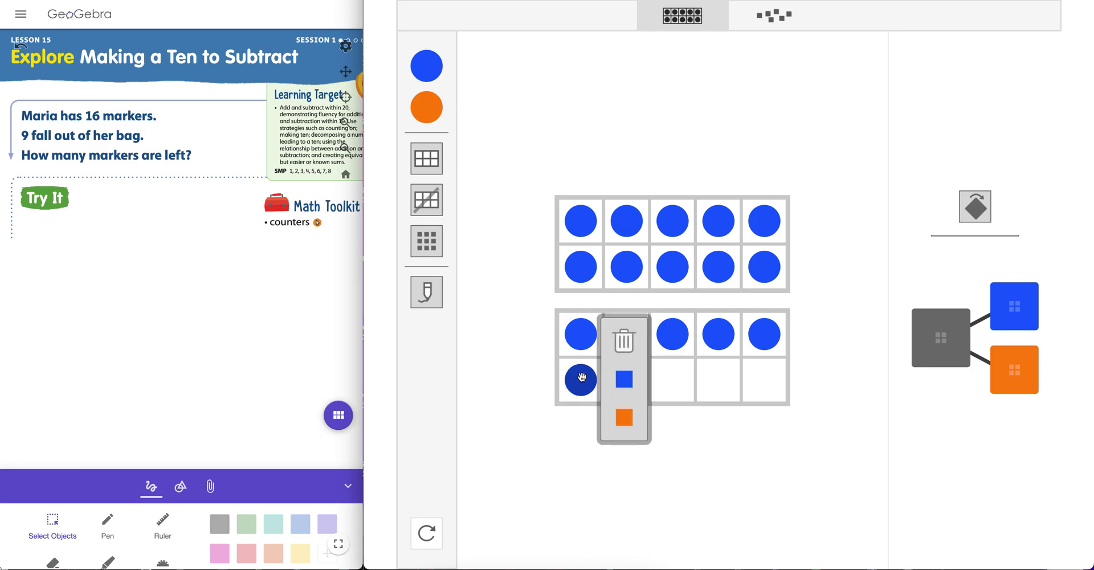
left_click(632, 424)
left_click(763, 335)
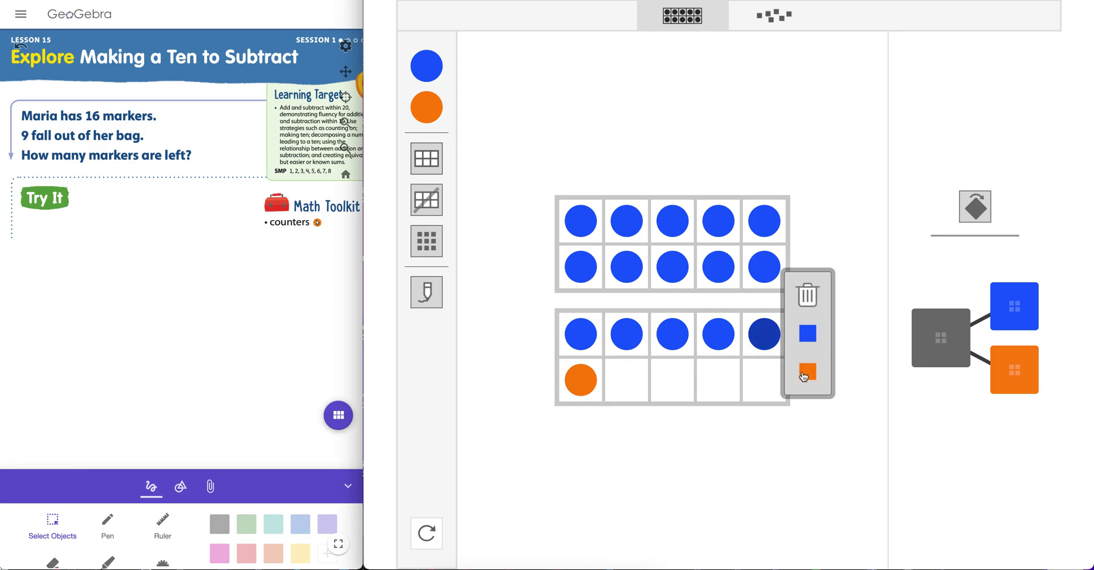
left_click(805, 369)
left_click(736, 334)
left_click(762, 372)
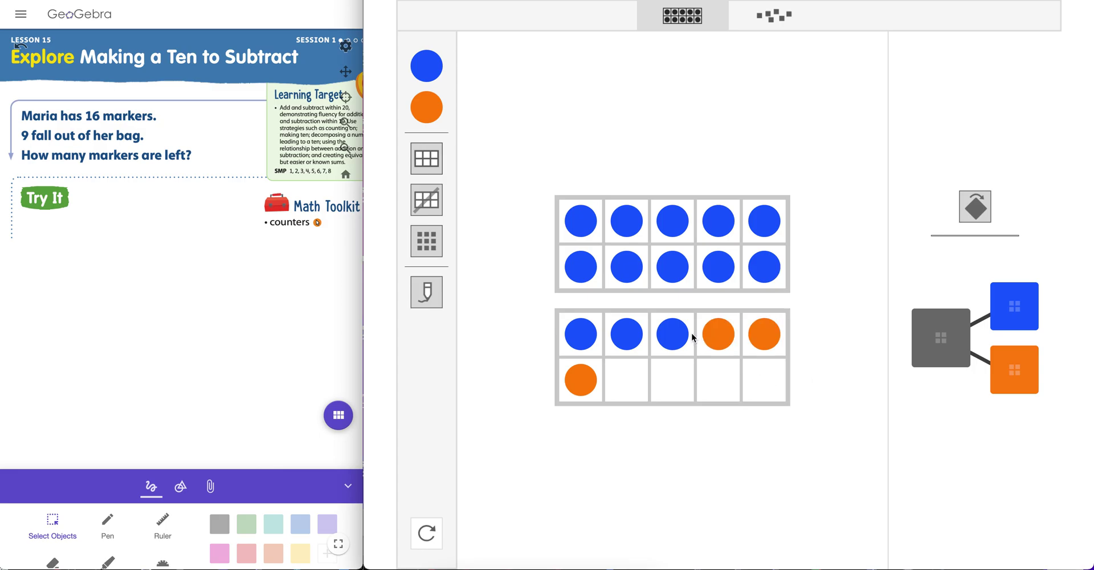
left_click(673, 334)
left_click(716, 371)
left_click(635, 334)
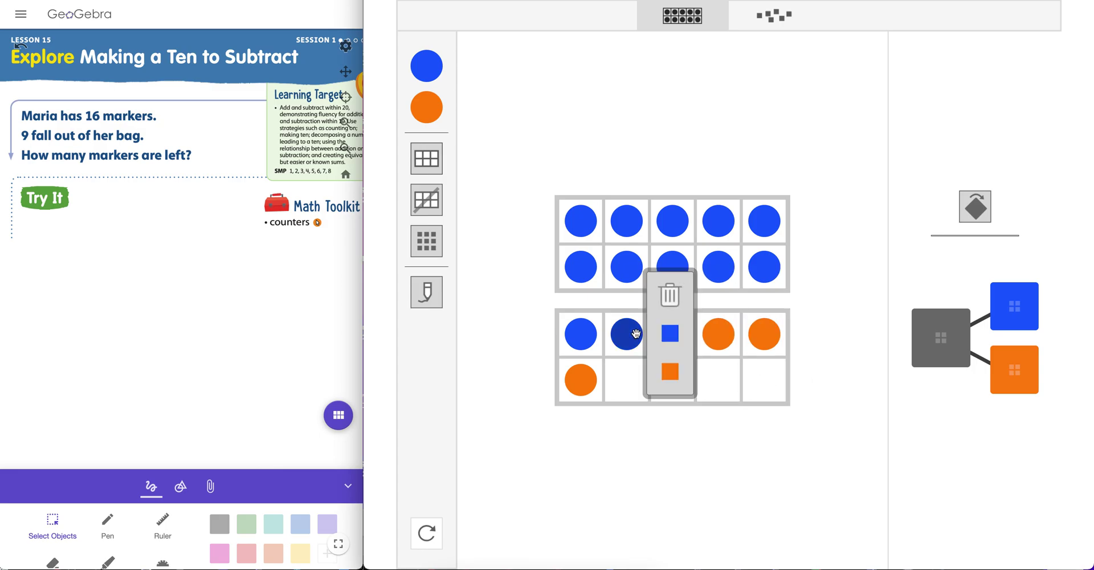
left_click(670, 372)
left_click(590, 335)
left_click(625, 371)
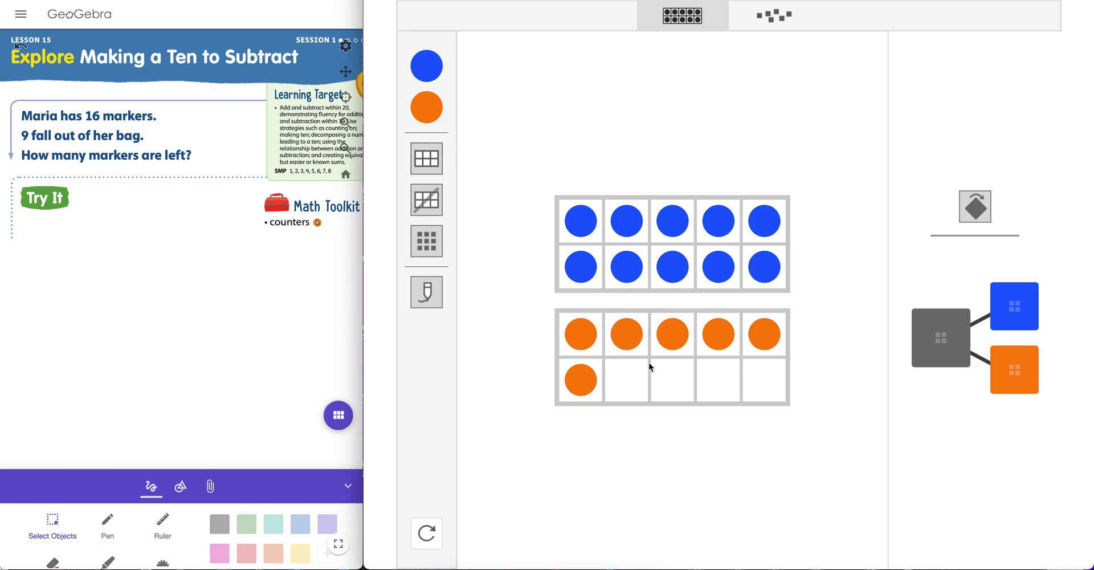
Turn the tenth, ninth and eighth counters of the first ten-frame orange, making nine orange.
left_click(765, 271)
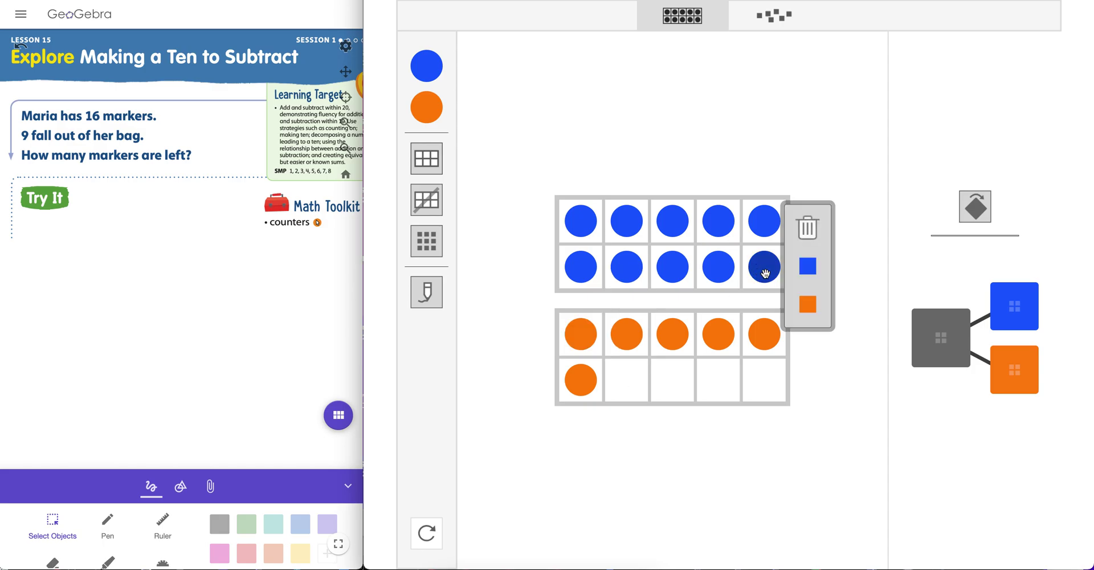
left_click(809, 304)
left_click(731, 278)
left_click(767, 309)
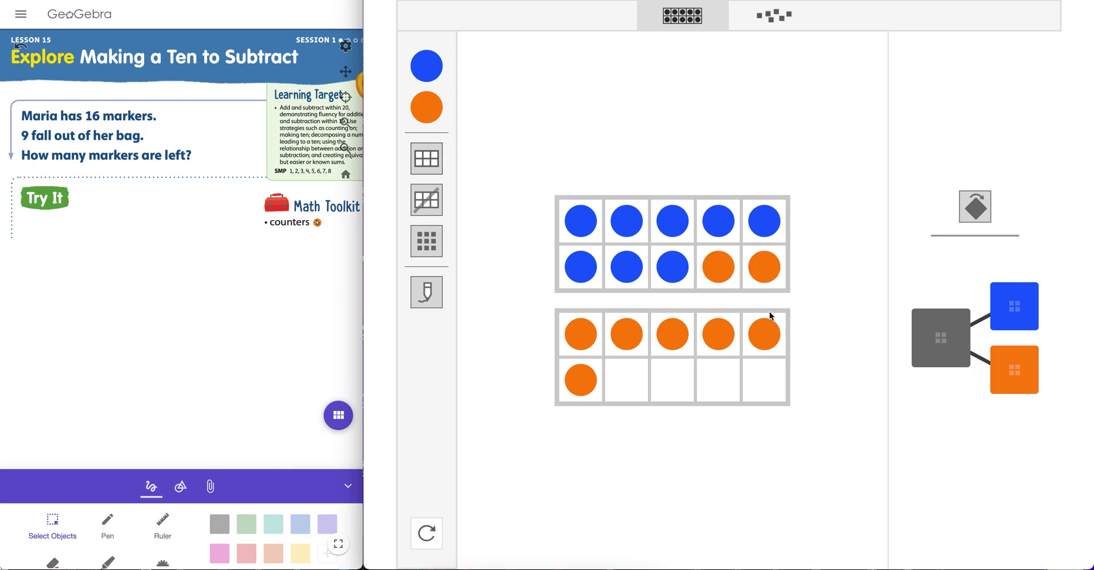
left_click(683, 266)
left_click(721, 310)
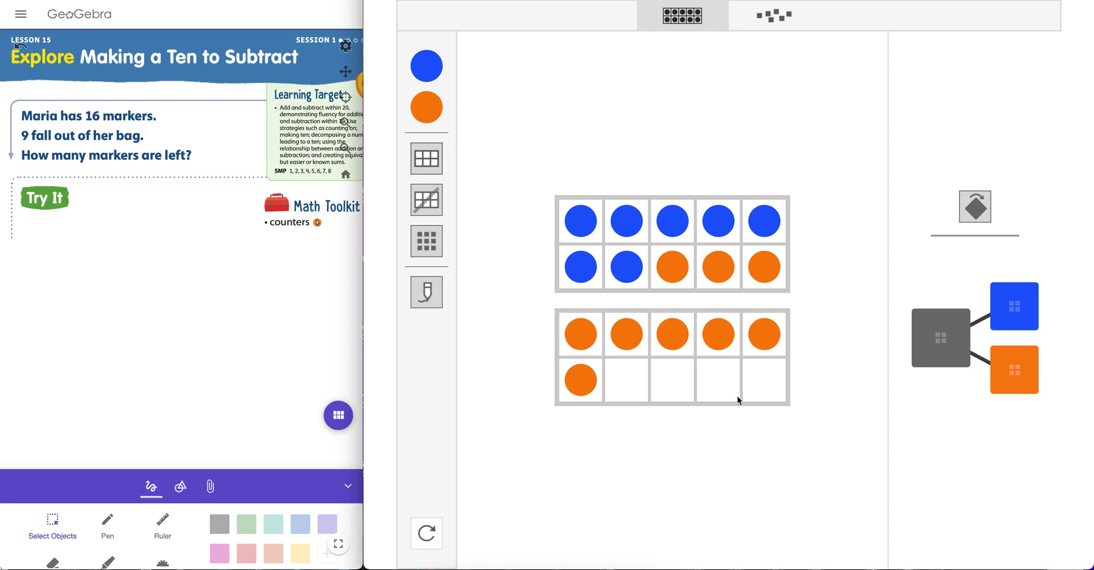
Reveal the number bond values: total 16, orange part 9, blue part 7.
left_click(943, 341)
left_click(944, 341)
left_click(943, 341)
left_click(1000, 367)
left_click(1019, 316)
Switch to Connecting Cubes, confirm clearing the counters, add sixteen blue cubes and arrange them in rows.
left_click(761, 26)
left_click(760, 316)
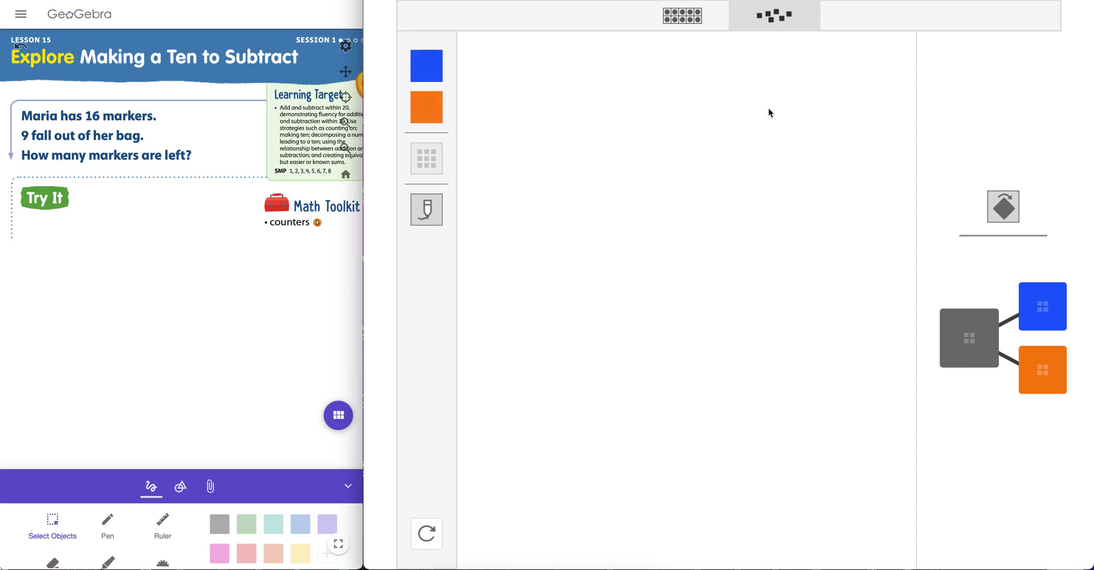
left_click(424, 69)
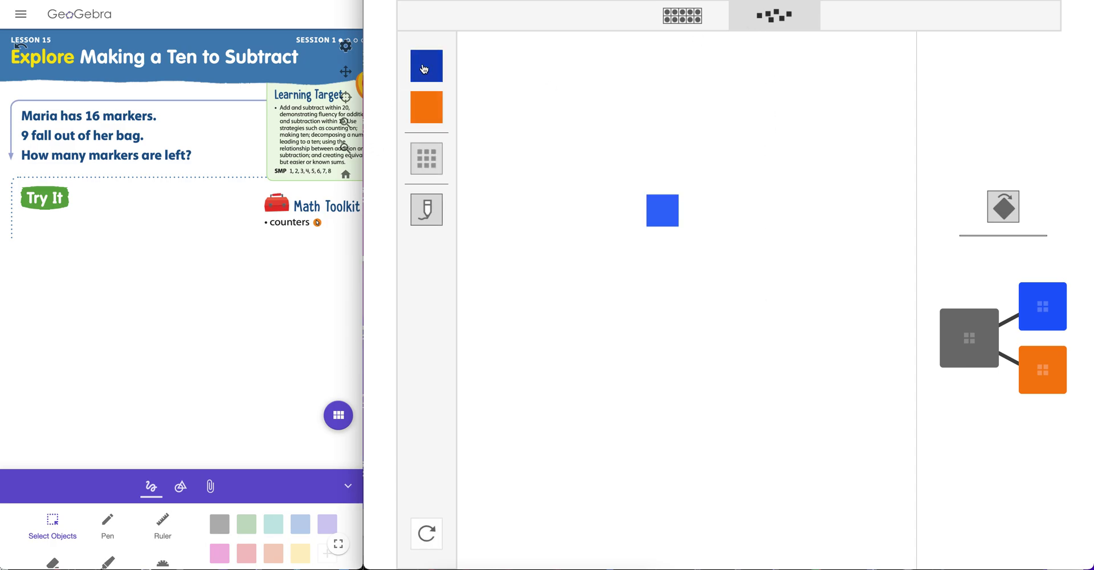
left_click(424, 69)
left_click(424, 69)
left_click(424, 68)
left_click(424, 69)
left_click(424, 69)
left_click(424, 69)
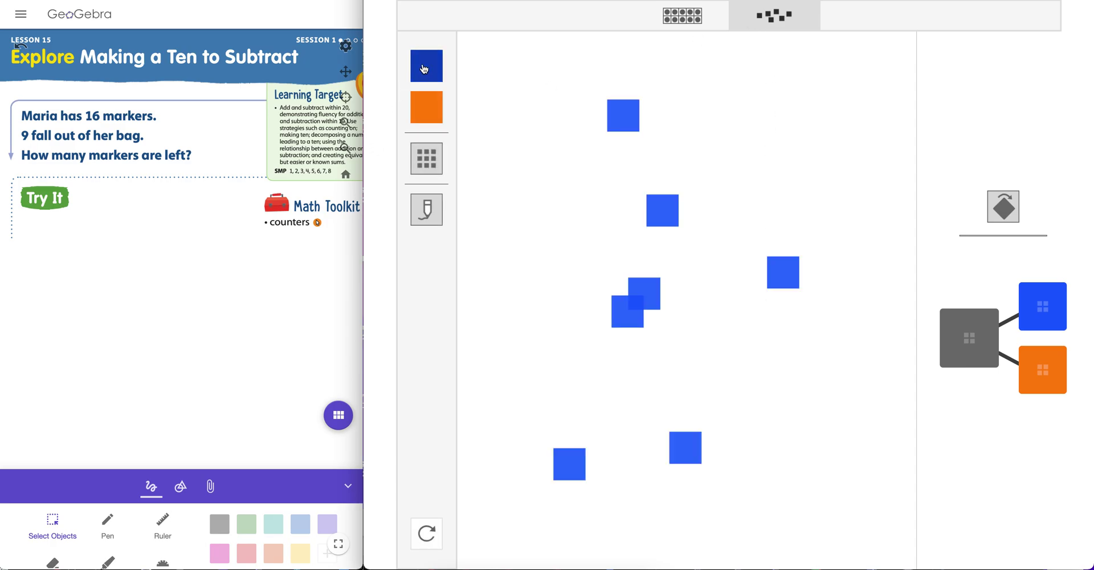
left_click(424, 69)
left_click(424, 69)
left_click(424, 69)
left_click(424, 69)
left_click(424, 69)
left_click(424, 68)
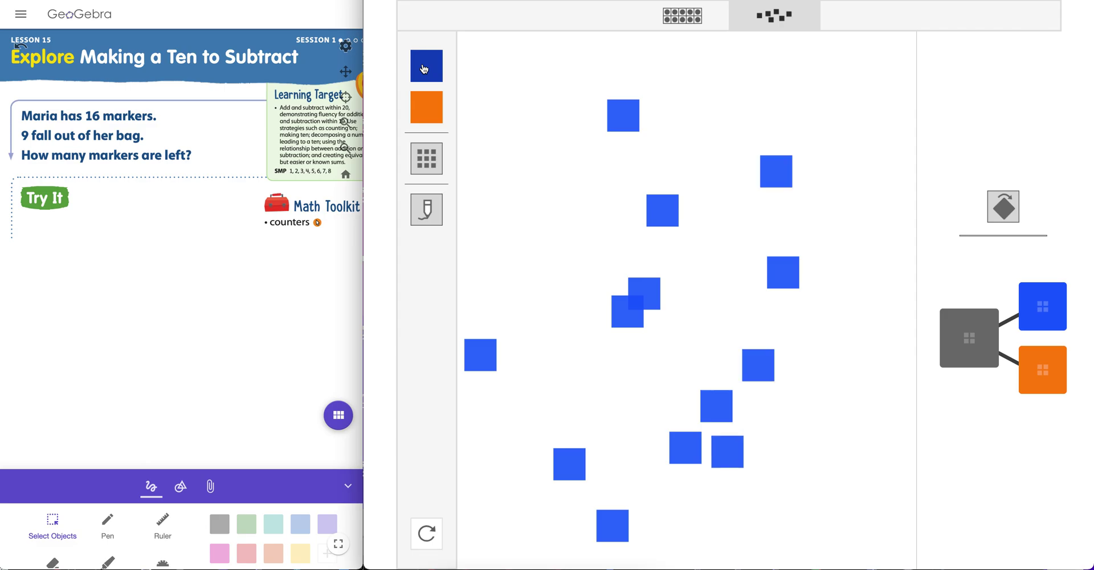
left_click(424, 69)
left_click(424, 69)
left_click(424, 69)
left_click(418, 158)
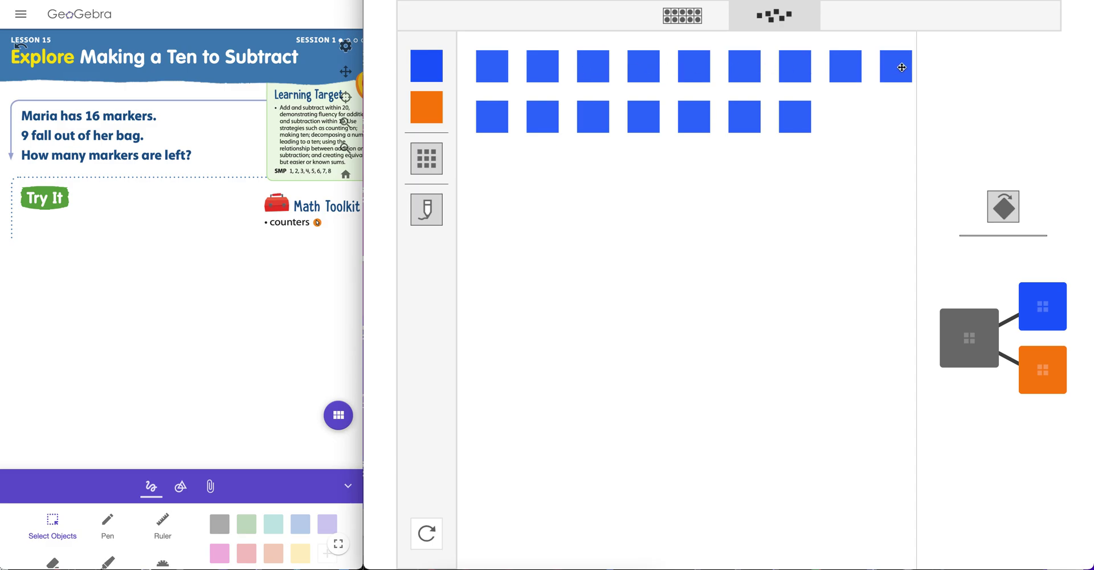
Widen the cubes workspace by dragging the split divider left.
left_click(548, 120)
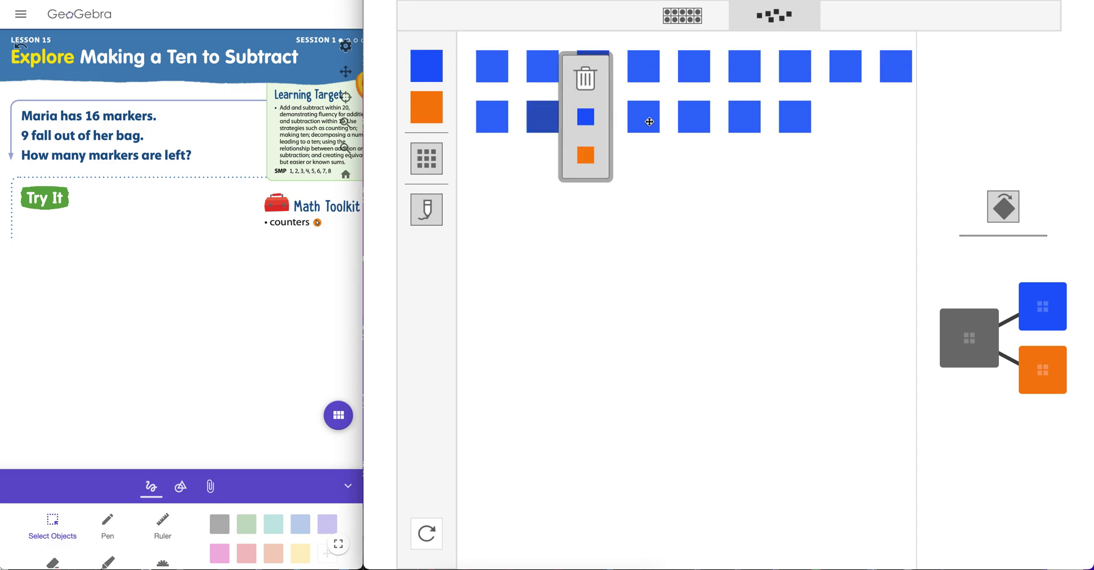
left_click_drag(364, 155, 77, 157)
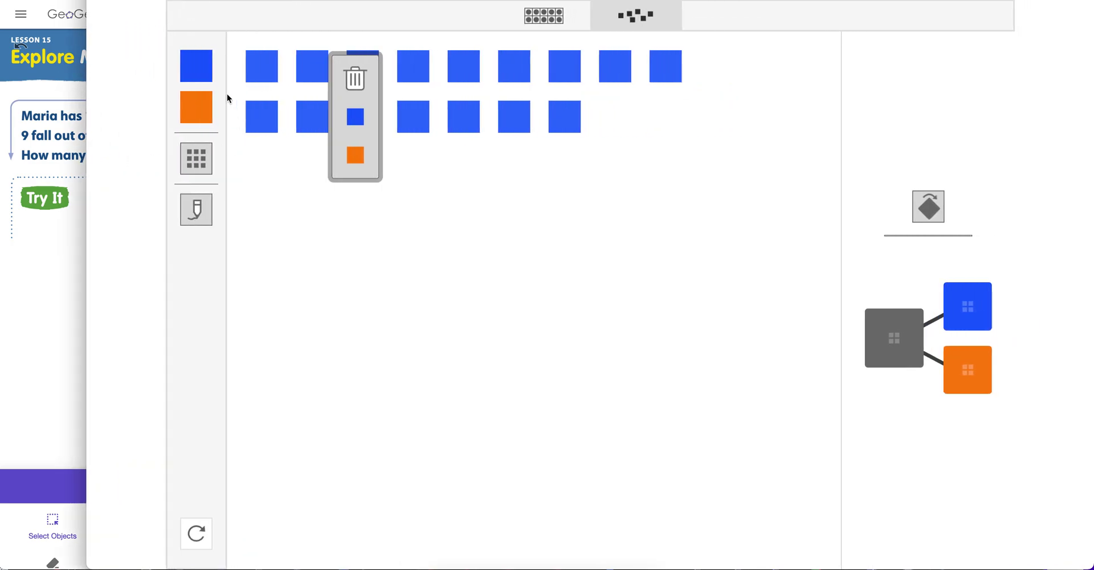
left_click(248, 65)
left_click(257, 183)
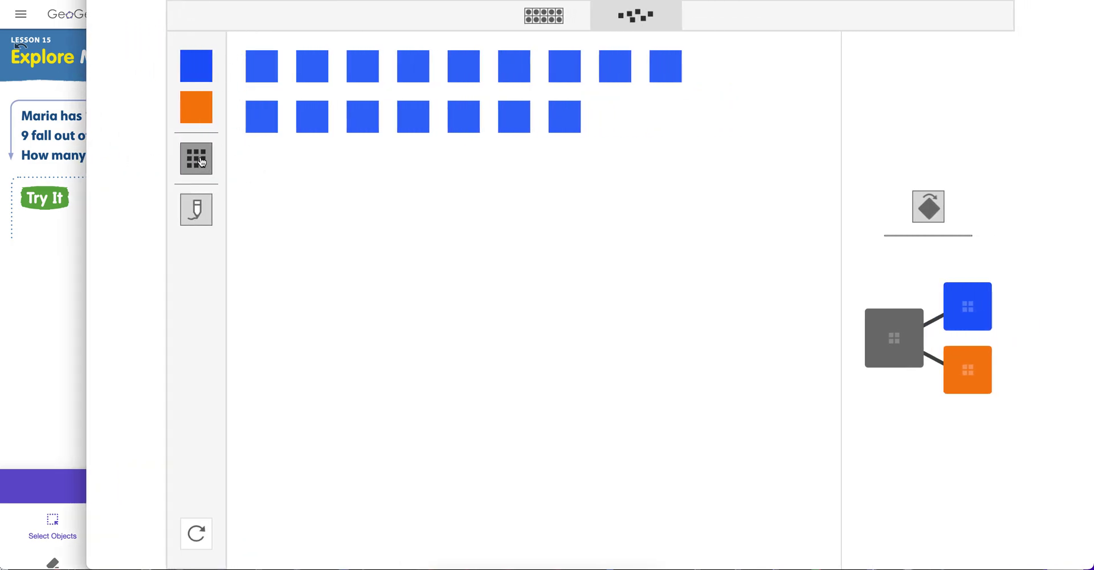
Make the first cube of the second row orange.
left_click_drag(286, 134, 730, 102)
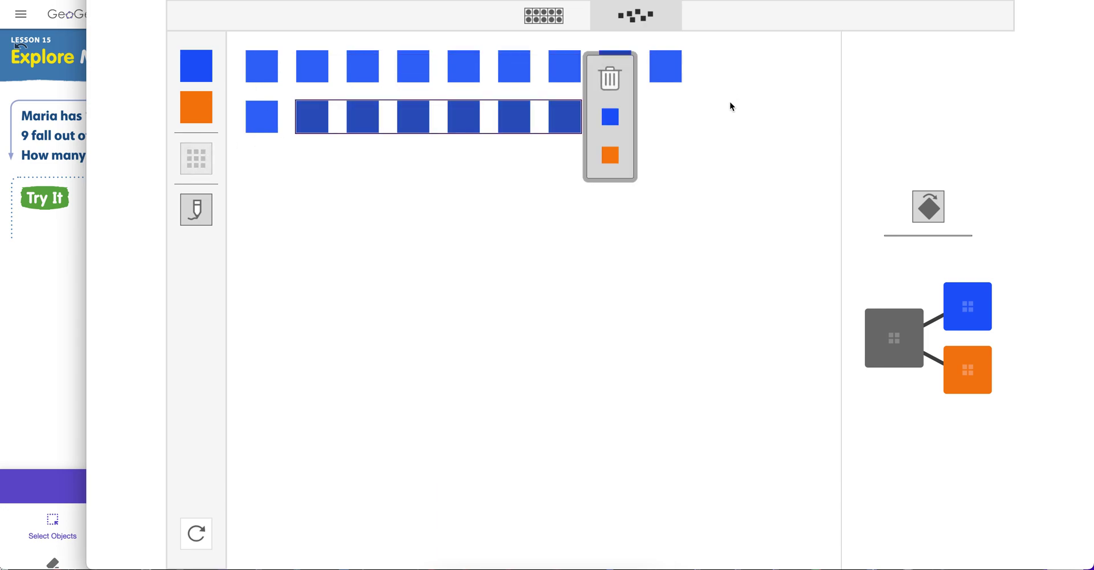
left_click(288, 53)
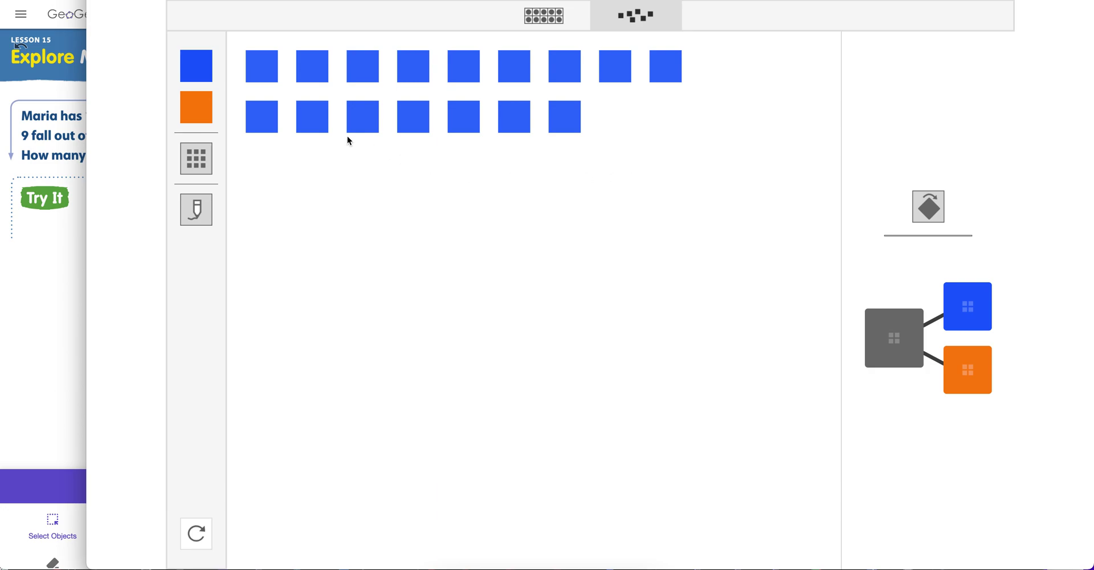
left_click(262, 117)
left_click(301, 151)
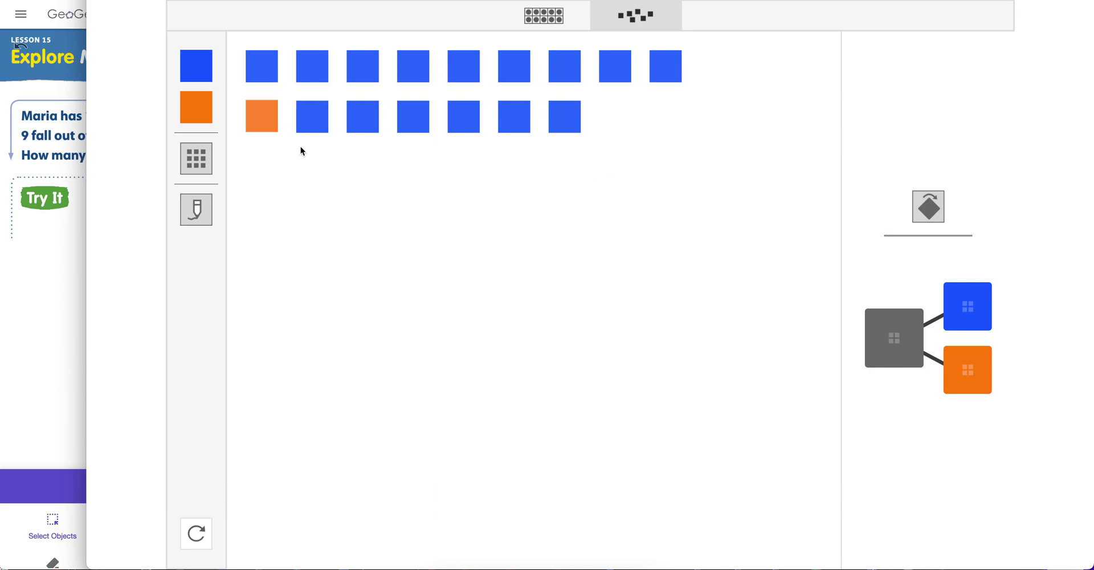